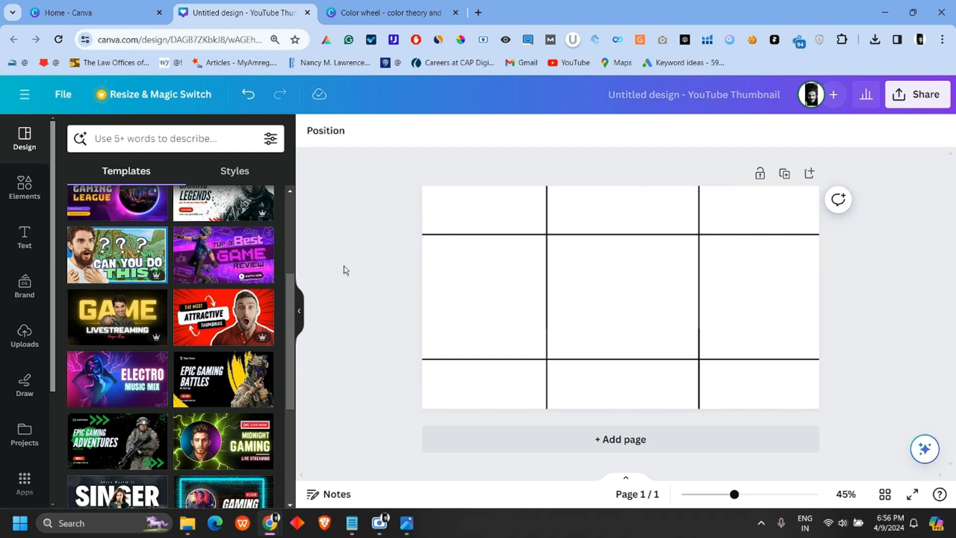
- Switch to the color wheel page and try complementary pairs from blue and yellow-green, ending on #D3F40B
key("ctrl+Tab")
left_click_drag(735, 108, 820, 151)
left_click_drag(630, 229, 630, 231)
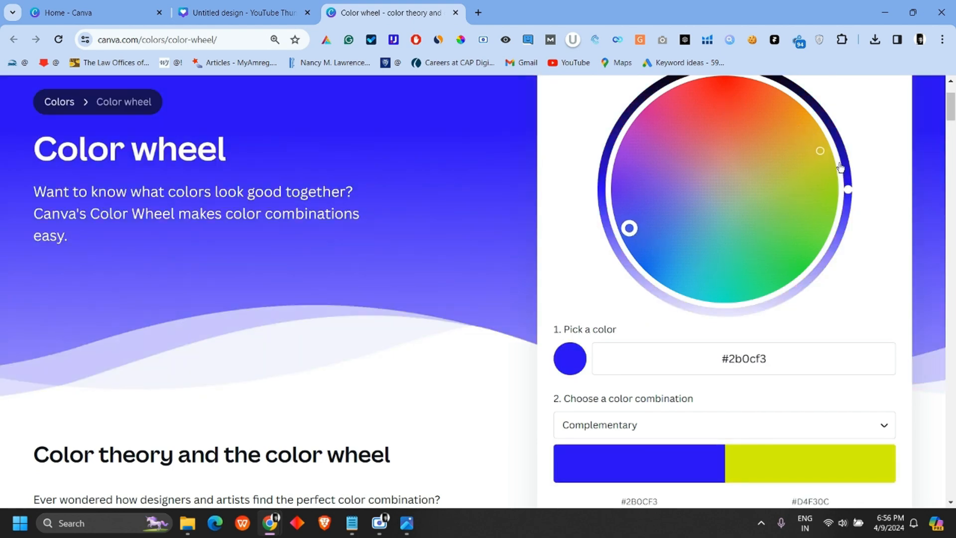
left_click(820, 148)
left_click_drag(822, 150, 824, 154)
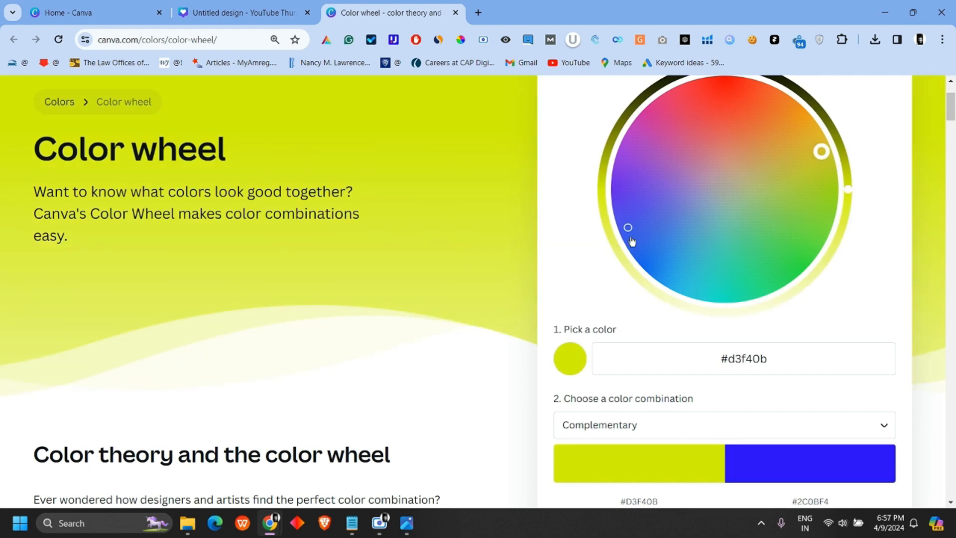
scroll(768, 322, "down", 3)
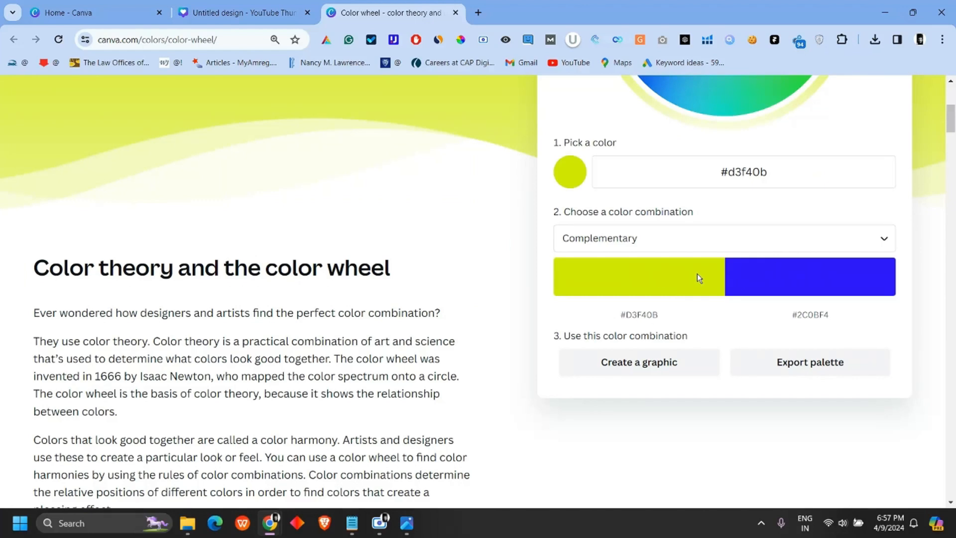
- Return to the thumbnail design, add a second page and place a black rounded square on its left half
left_click(234, 14)
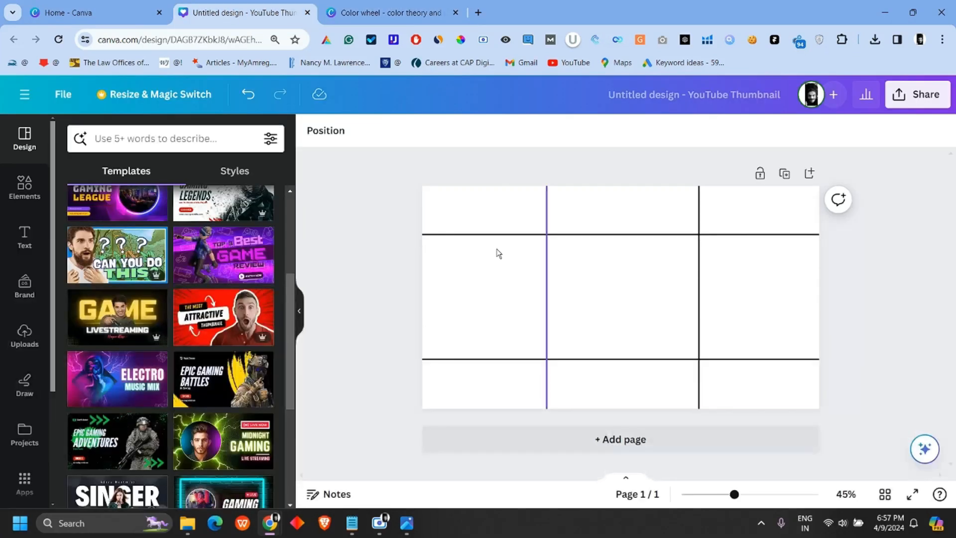
left_click(695, 439)
left_click(24, 186)
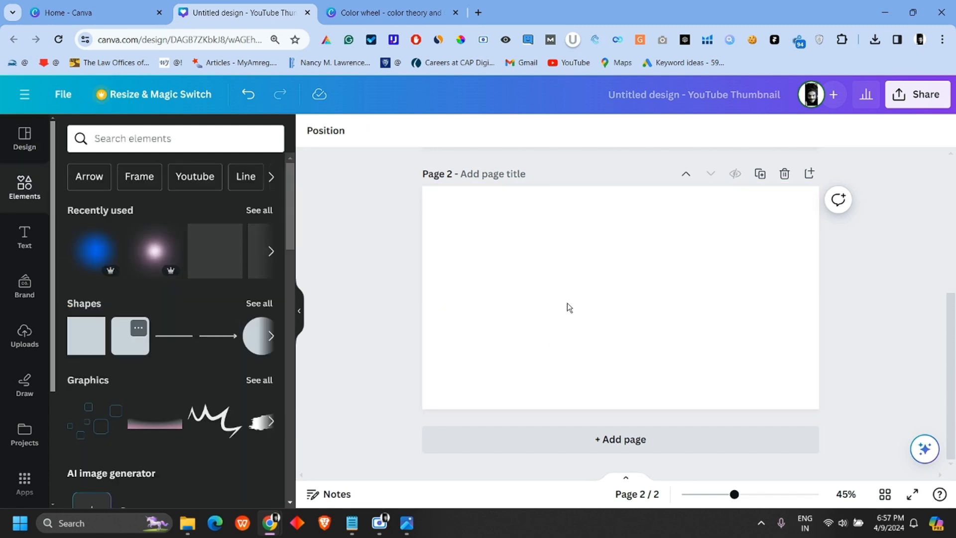
left_click_drag(610, 296, 491, 286)
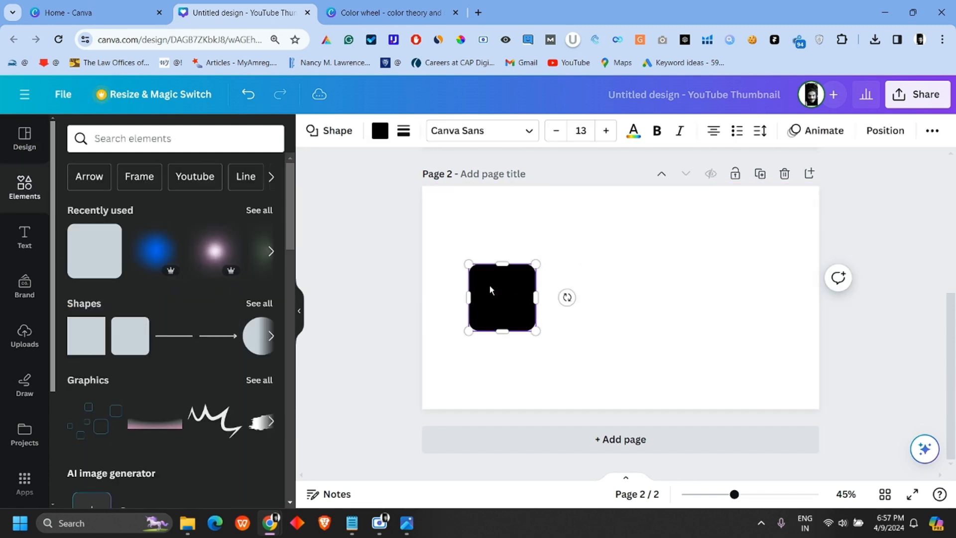
- Duplicate the black rounded square and arrange four evenly spaced squares in a row across page 2
double_click(497, 309)
left_click(591, 297)
left_click(494, 310)
key("ctrl+d")
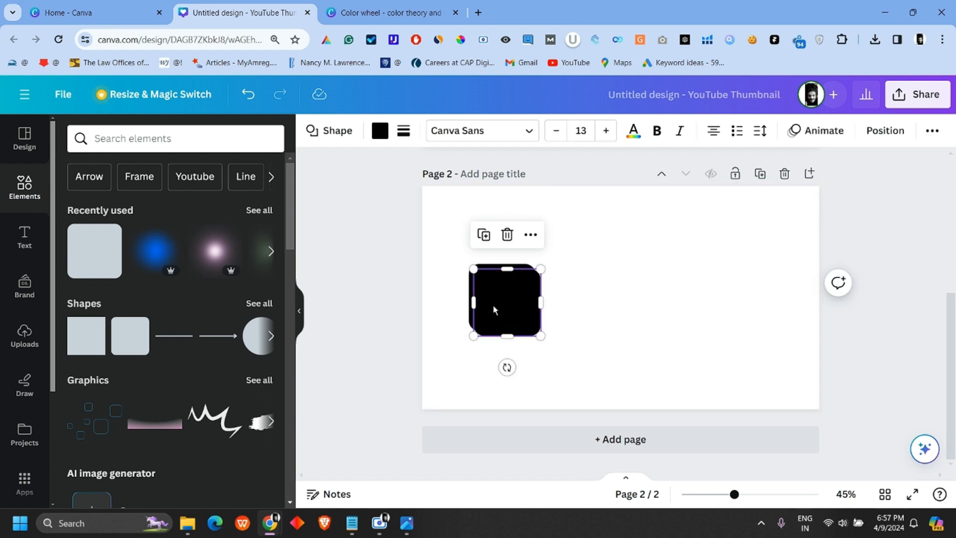
left_click_drag(494, 310, 569, 297)
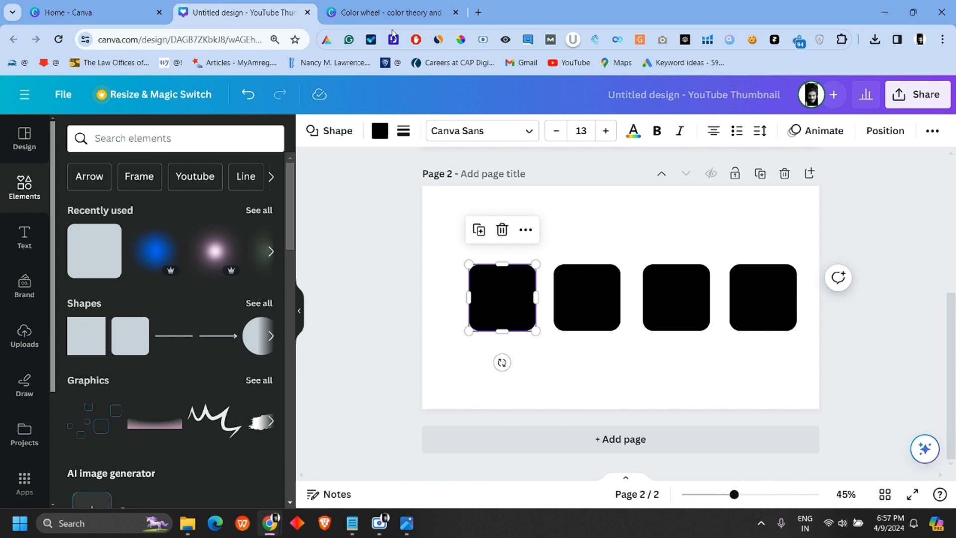
- Pick yellow #EEFA05 on the color wheel page, copy its code and fill the leftmost square on page 2 with it
left_click(372, 16)
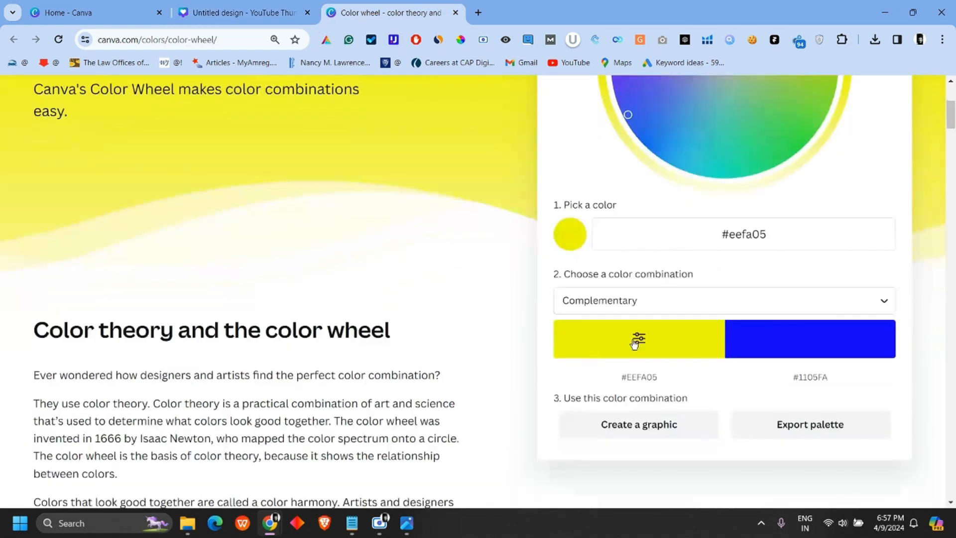
left_click(641, 379)
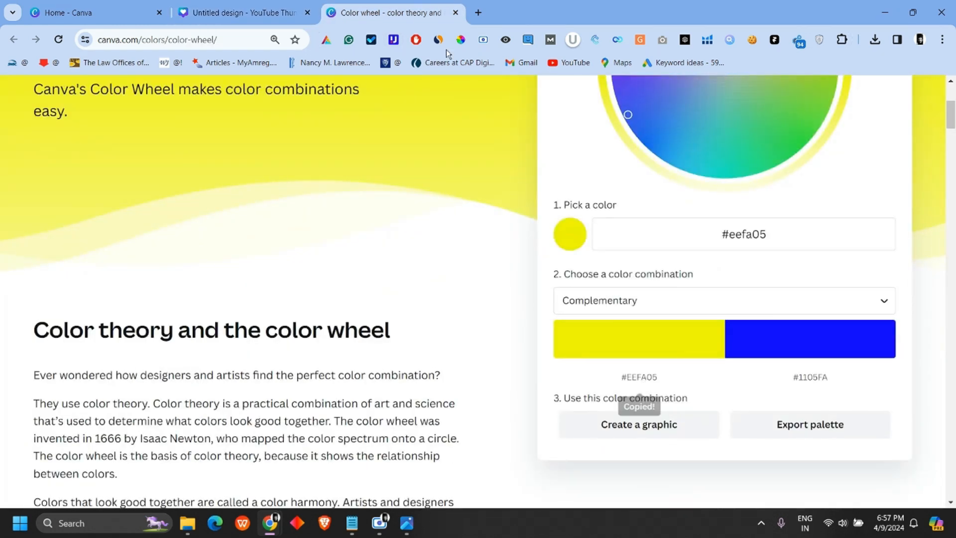
left_click(241, 10)
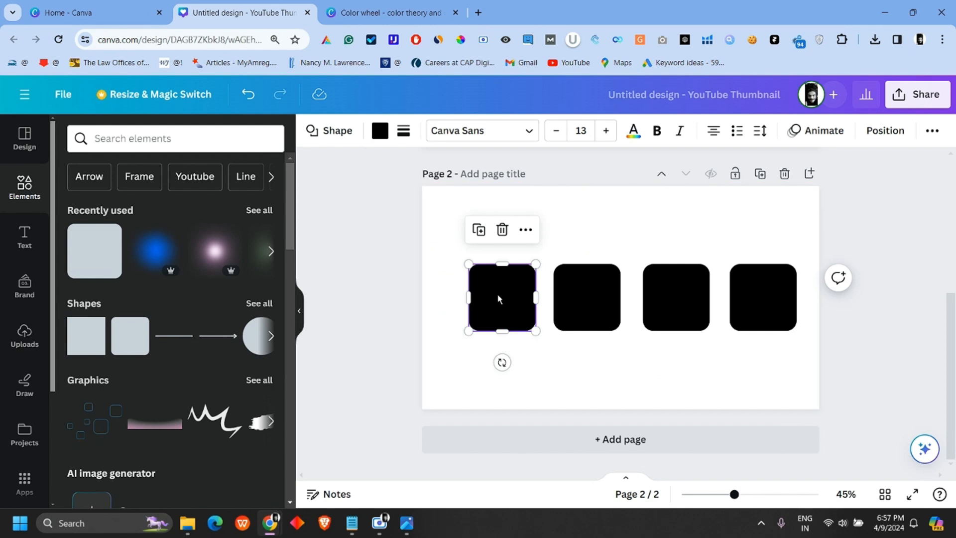
left_click(380, 131)
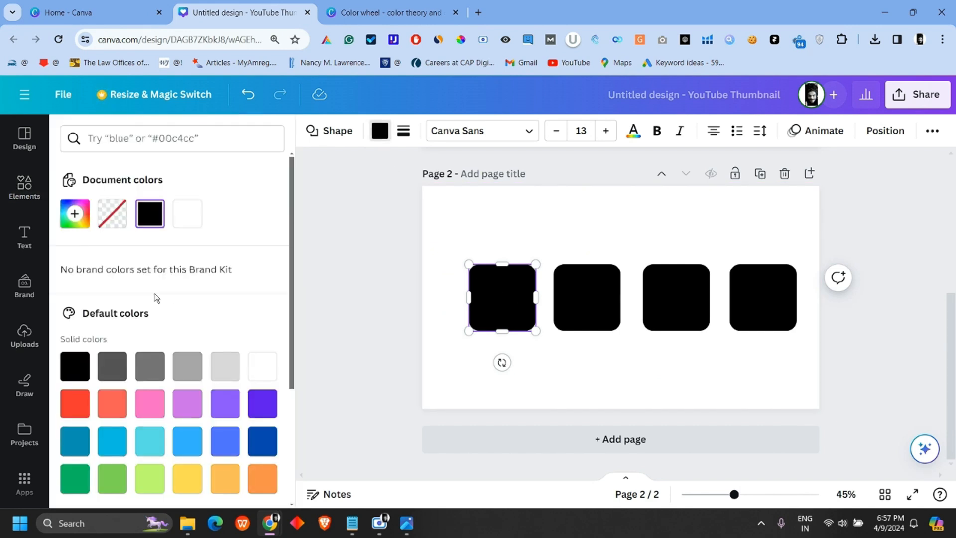
left_click(74, 214)
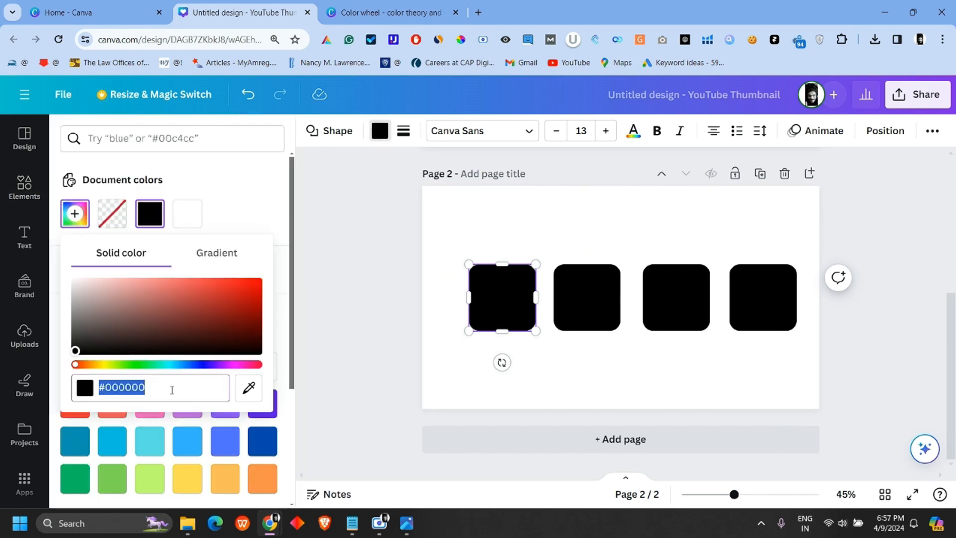
key("ctrl+v")
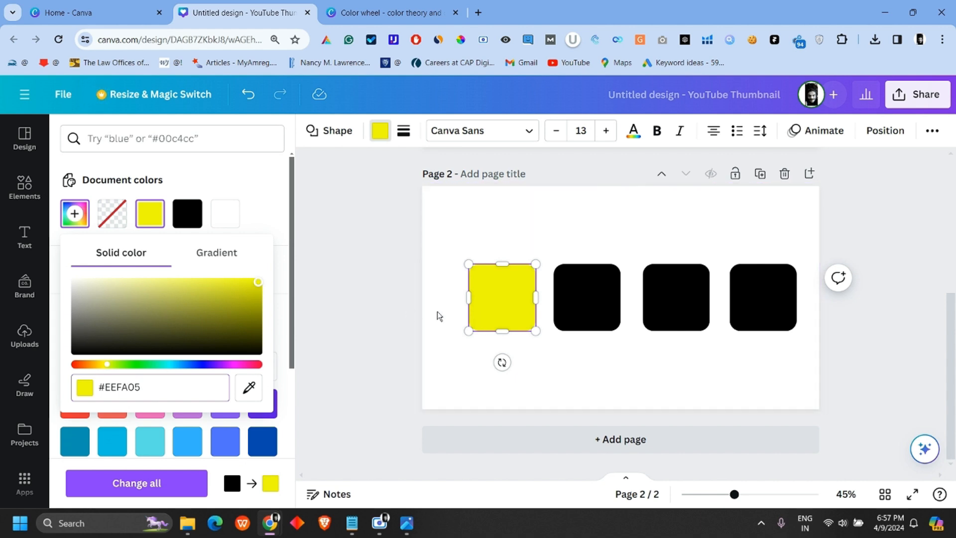
key("Return")
- Fill the third square in the row on page 2 with white
left_click(601, 309)
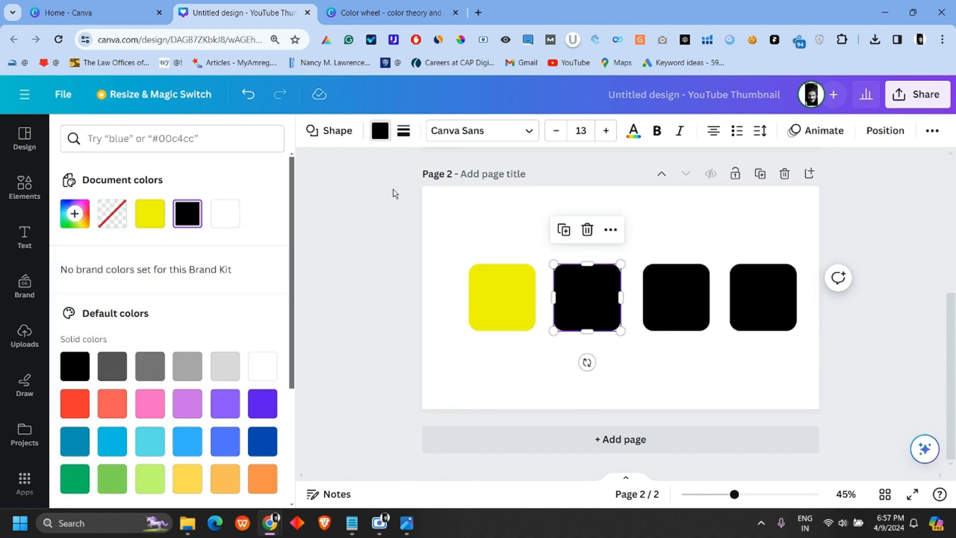
left_click(686, 307)
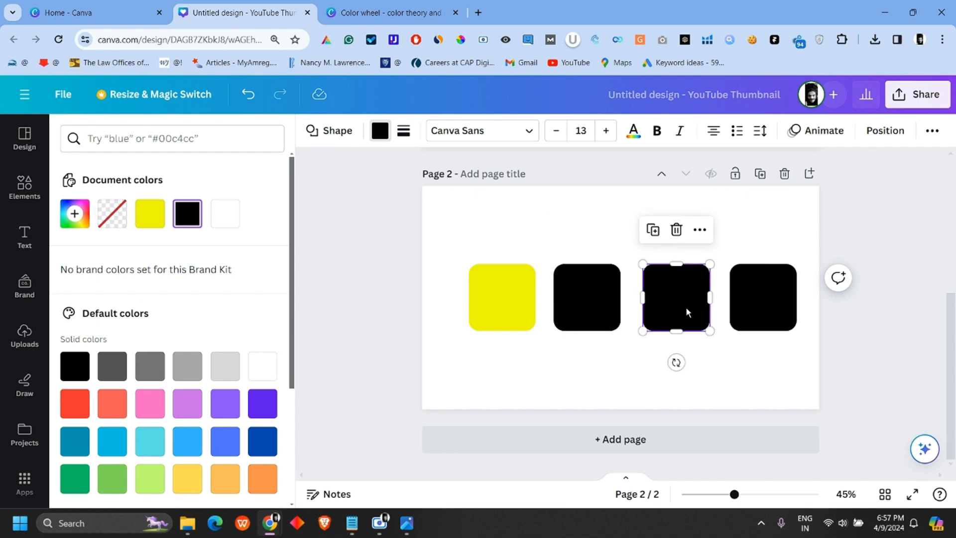
left_click(225, 214)
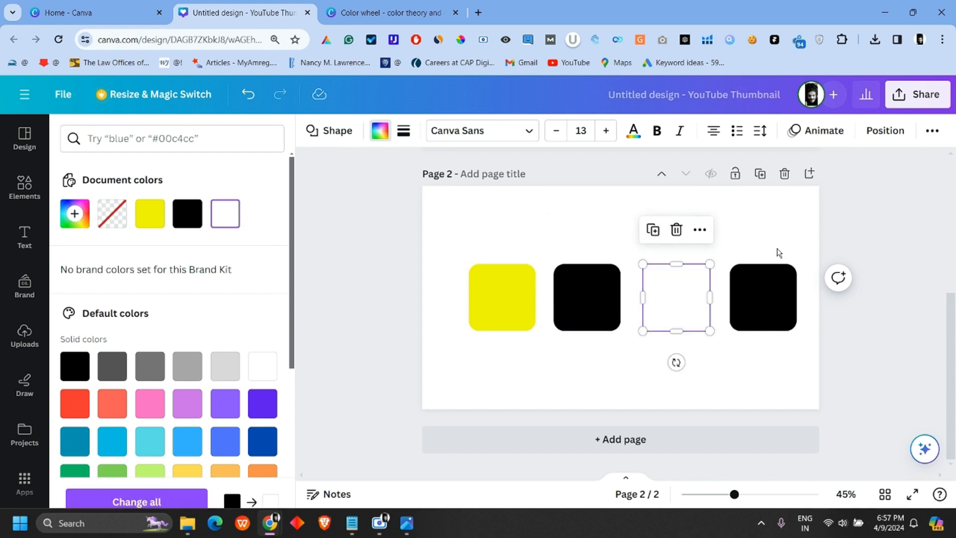
- Copy the complementary blue #1105FA from the color wheel page and fill the fourth square with it
left_click(770, 297)
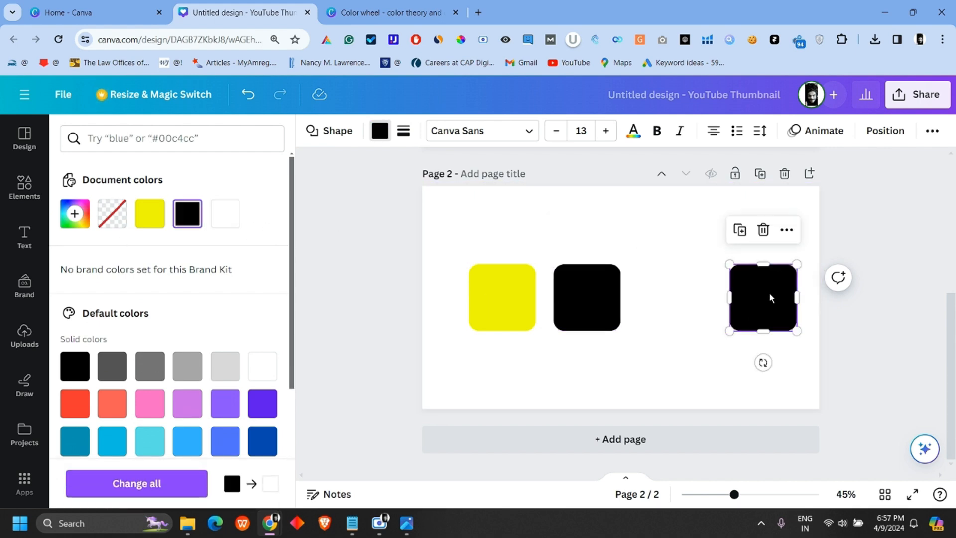
left_click(396, 18)
left_click(810, 377)
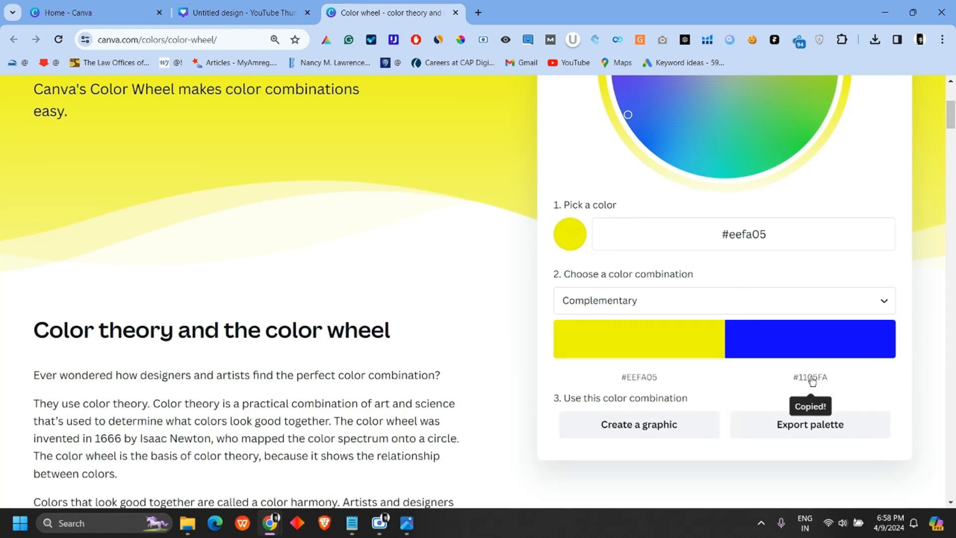
left_click(201, 6)
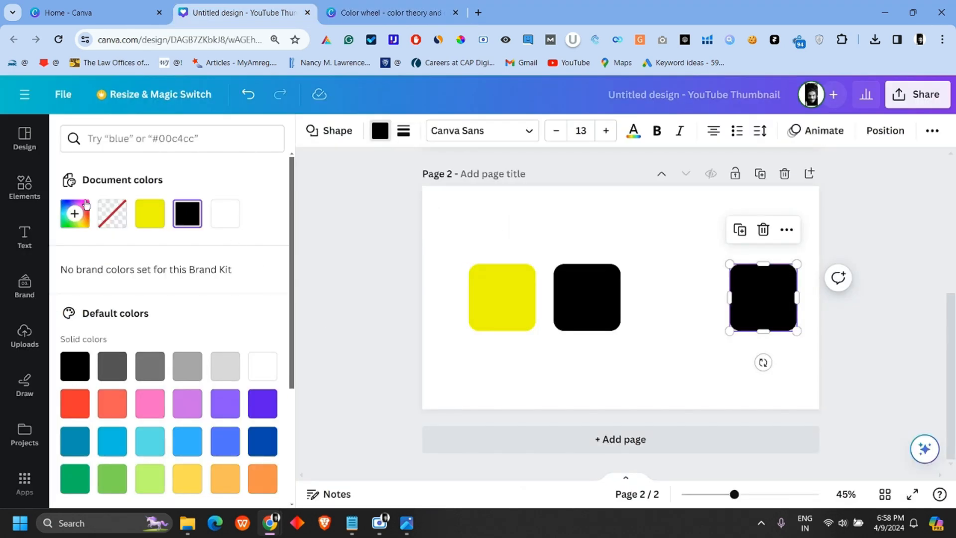
left_click(75, 213)
key("ctrl+v")
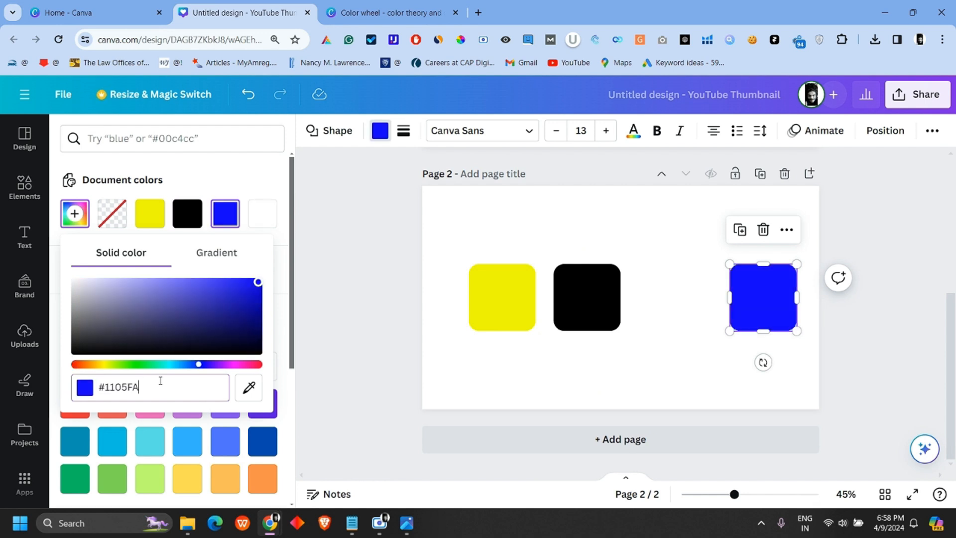
left_click(343, 282)
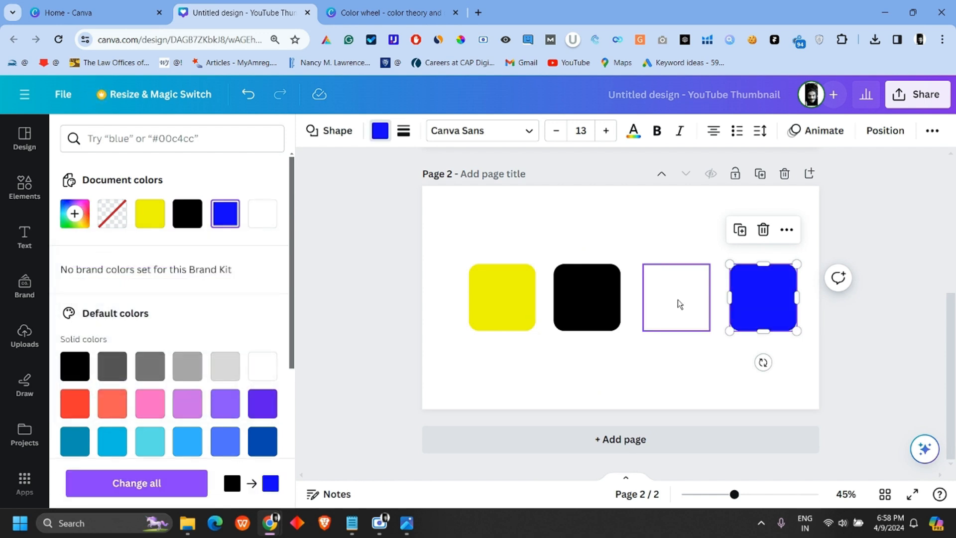
- Set the background of page 2 to the coral red default color
left_click(521, 207)
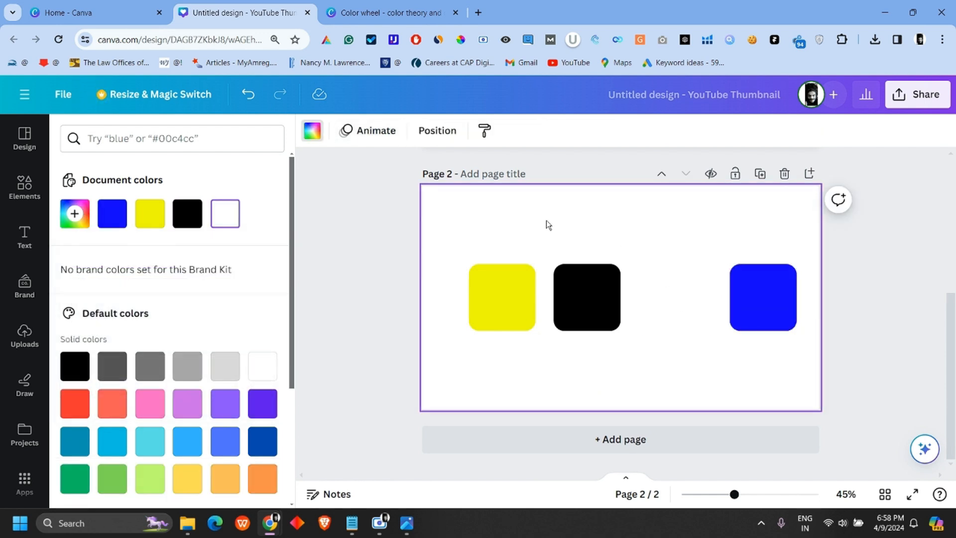
left_click(312, 132)
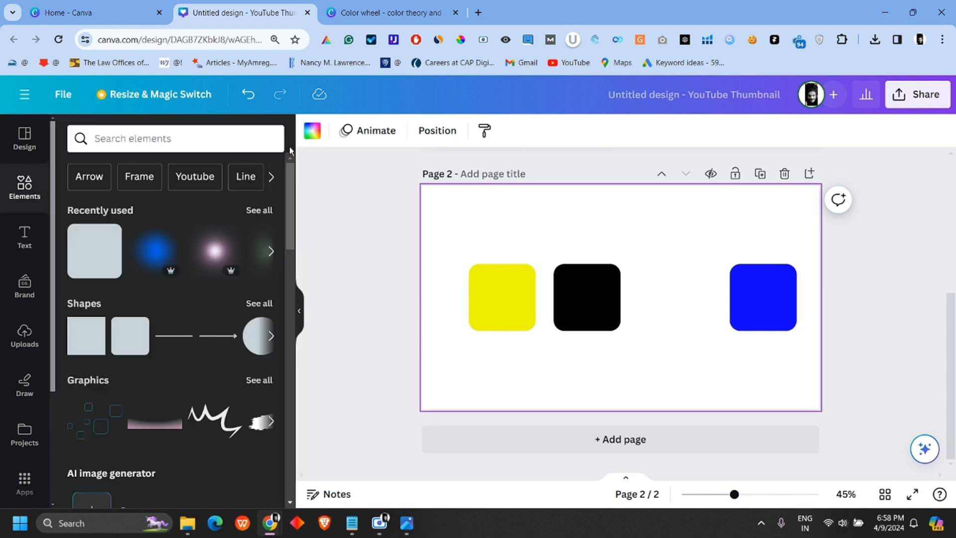
scroll(222, 312, "down", 2)
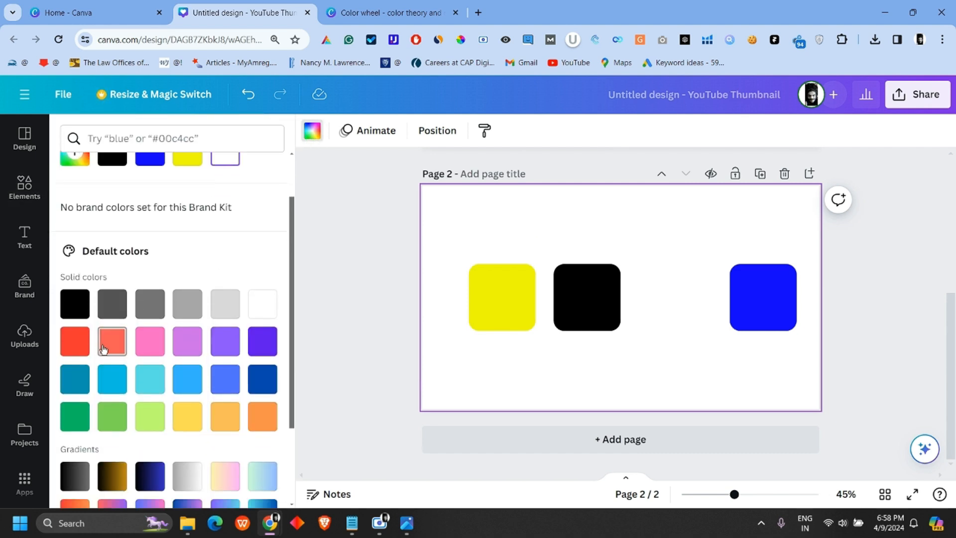
left_click(112, 341)
left_click(522, 203)
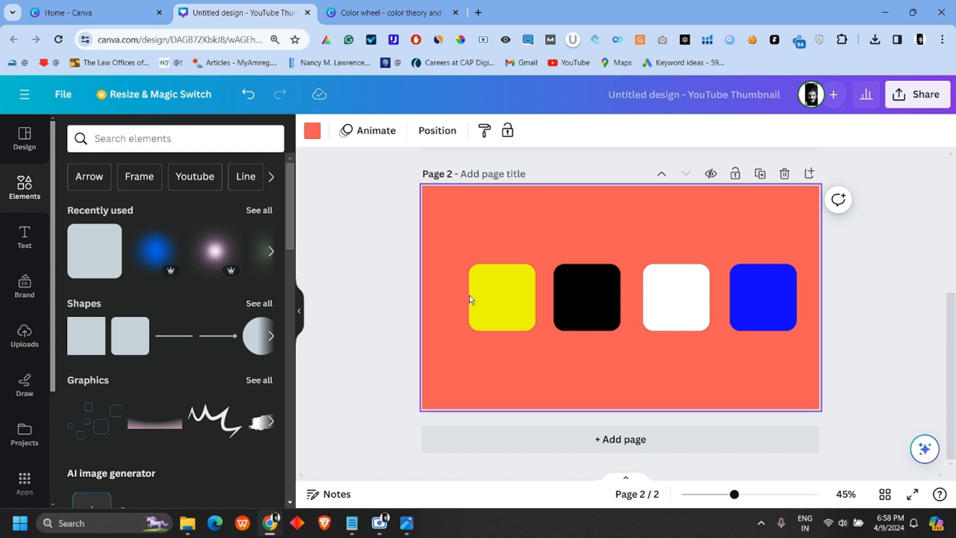
- Place the uploaded portrait on page 1, enlarged to fill the middle grid column's width, and remove its background
scroll(847, 290, "up", 5)
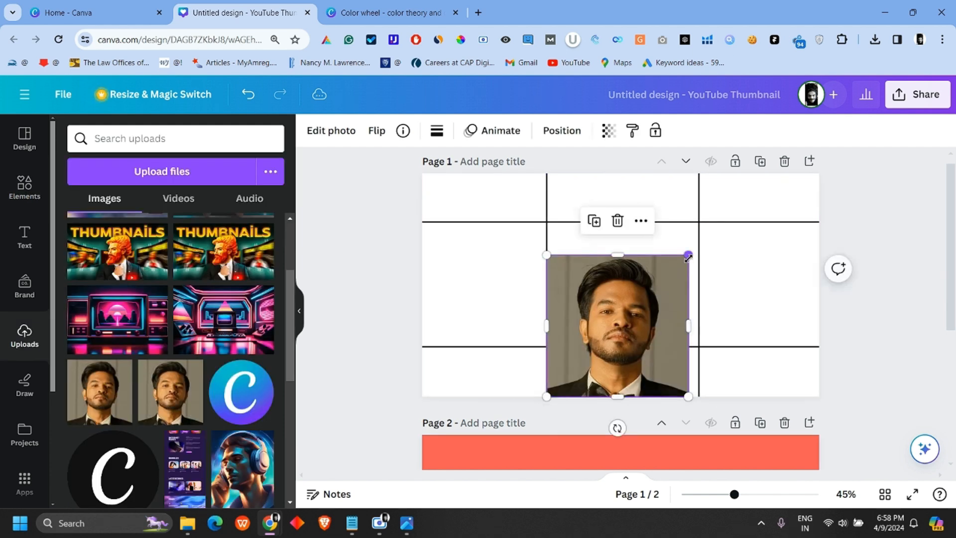
left_click_drag(687, 255, 702, 241)
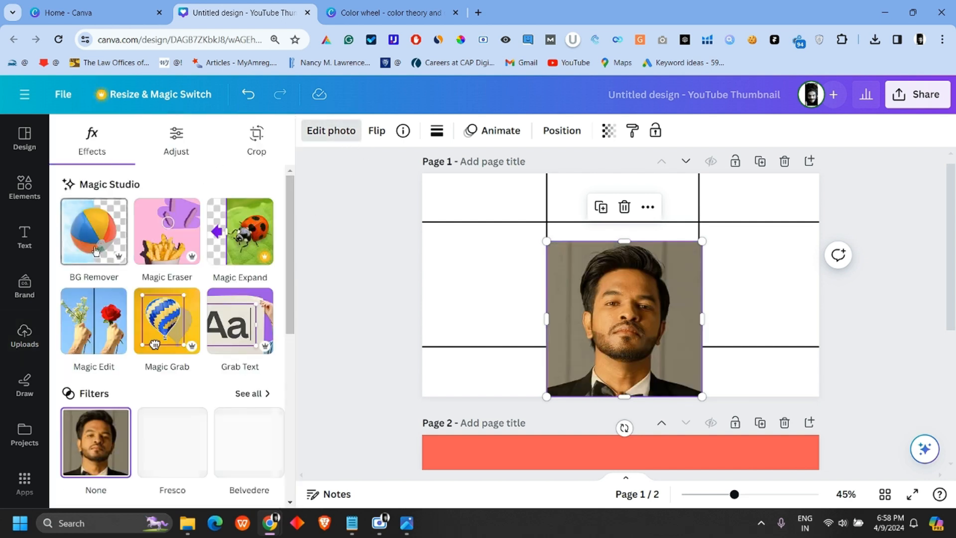
left_click(96, 249)
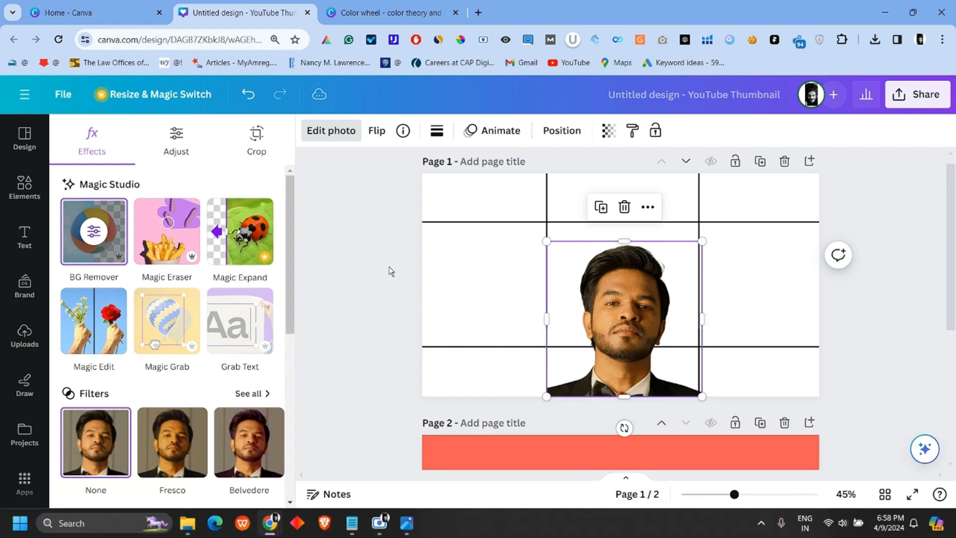
- Enlarge the portrait cutout up to the upper horizontal grid line and center it on page 1
left_click_drag(547, 239, 527, 222)
left_click_drag(702, 221, 710, 213)
left_click_drag(616, 329, 622, 330)
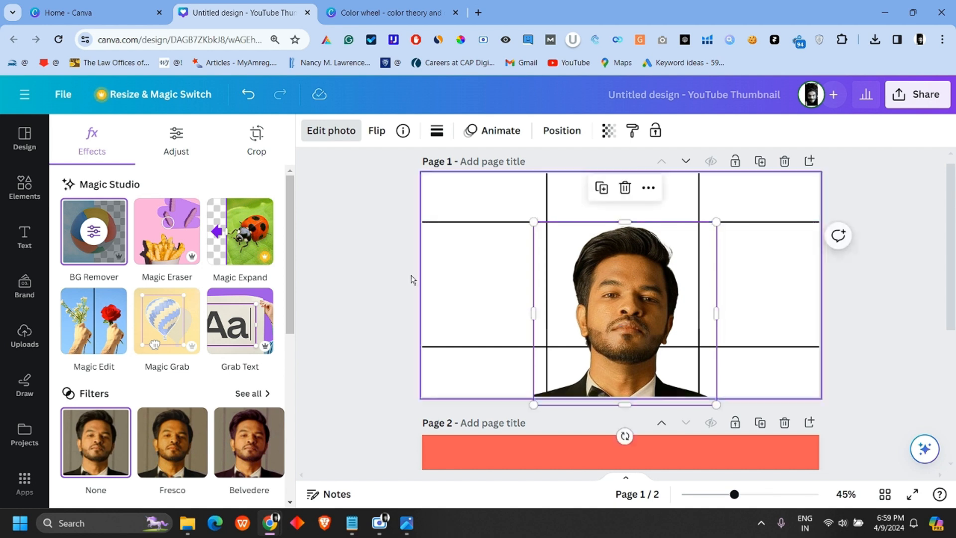
left_click(412, 277)
left_click(387, 266)
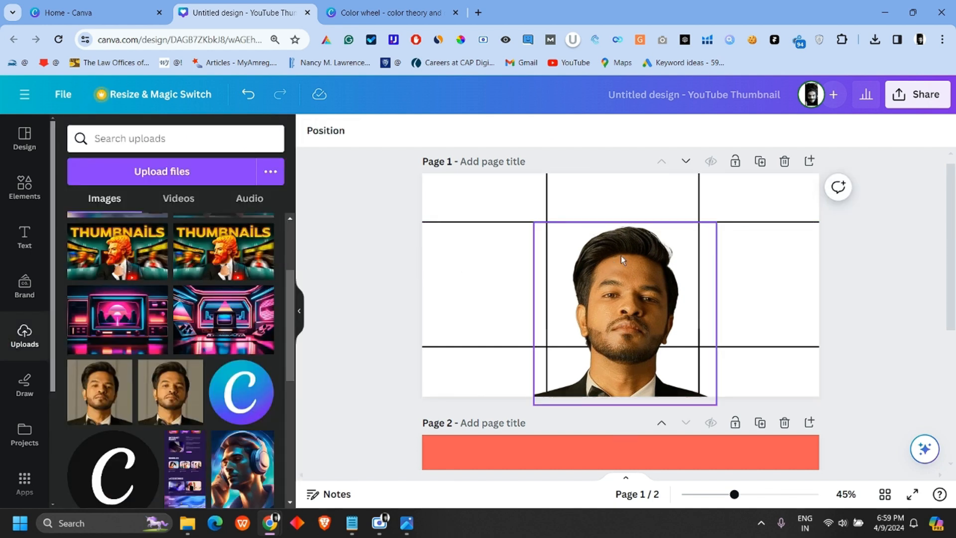
- Set the background of page 1 behind the portrait cutout to black
left_click(605, 285)
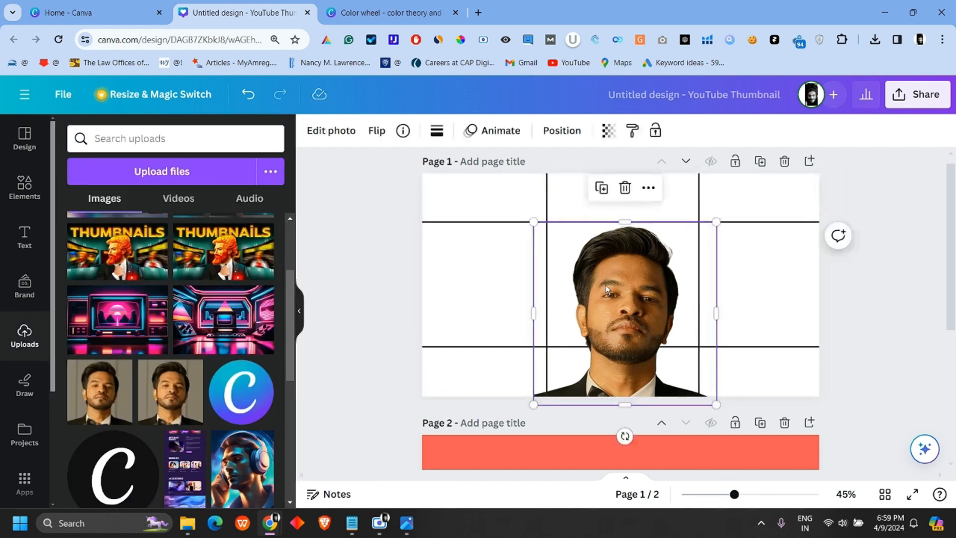
left_click(464, 294)
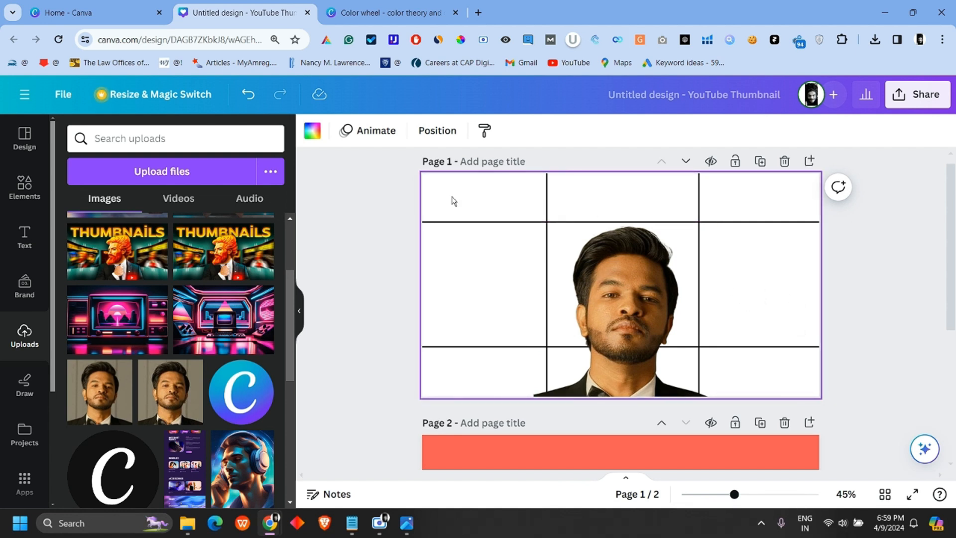
left_click(313, 131)
left_click(105, 219)
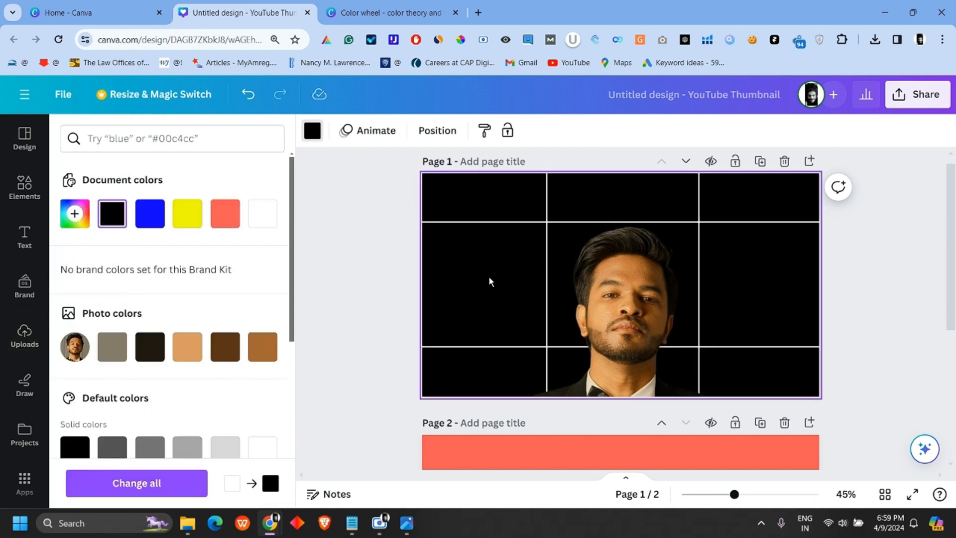
- Place the uploaded Midnight Gaming thumbnail image on page 1, over the portrait cutout
left_click(25, 335)
scroll(147, 378, "down", 1)
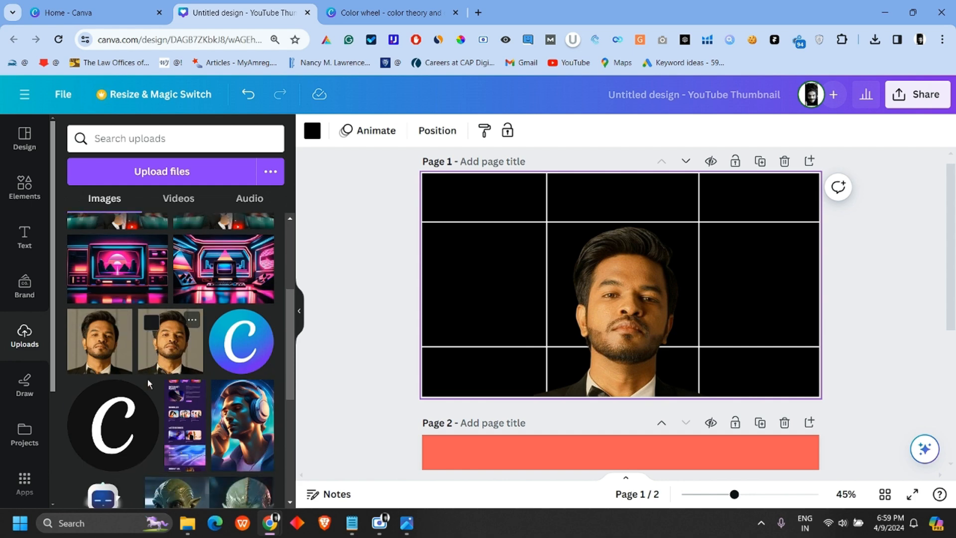
scroll(147, 379, "up", 3)
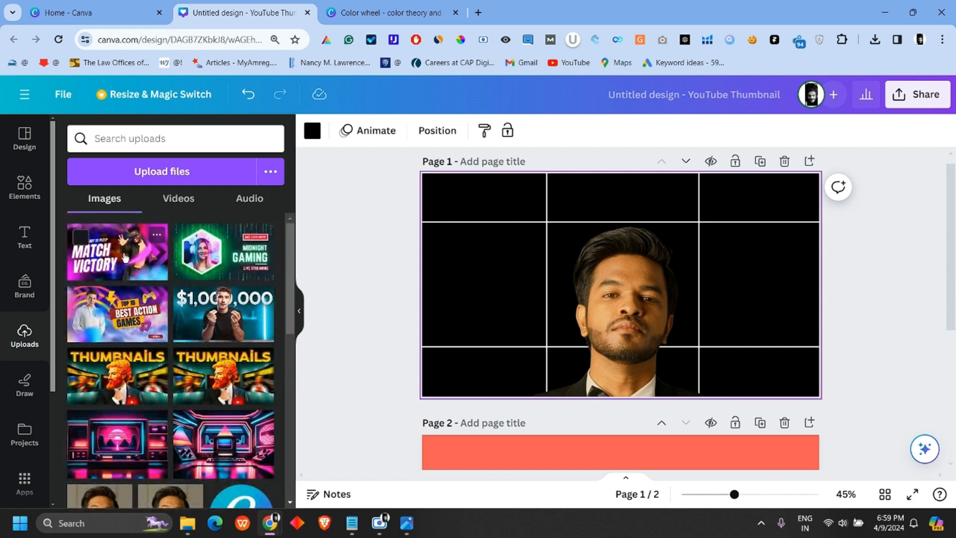
left_click(223, 252)
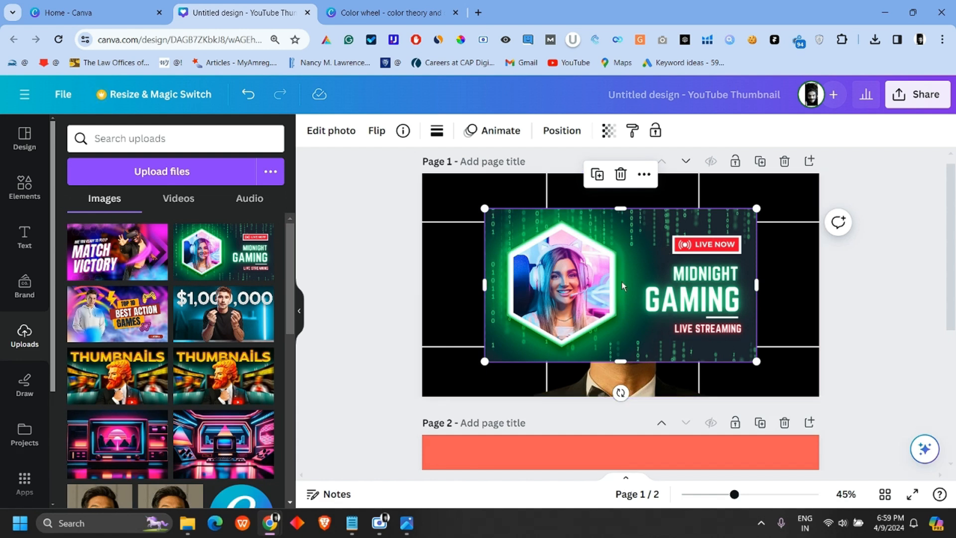
left_click_drag(622, 282, 651, 296)
left_click(474, 264)
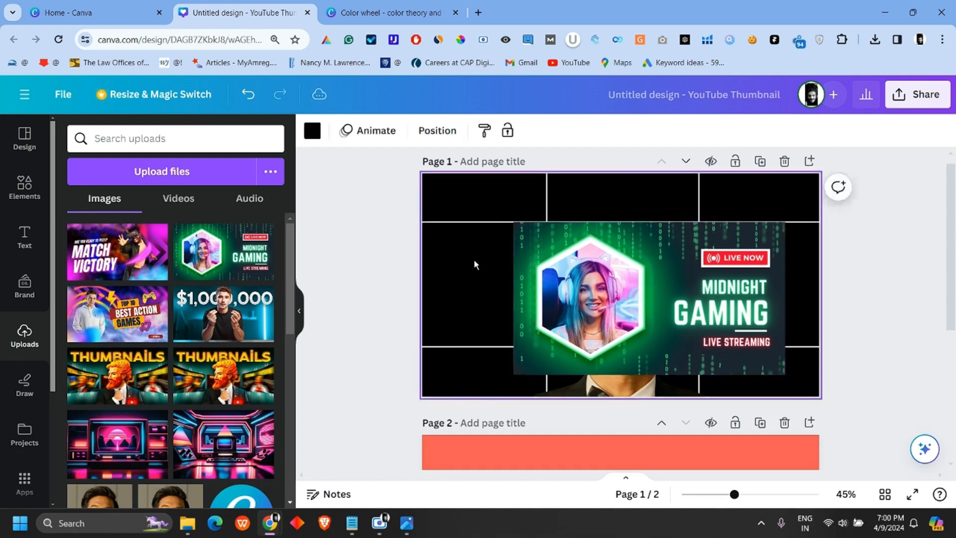
- Search the elements for "frame" and add the slanted rectangular frame from the Frames results to page 1
left_click(29, 189)
left_click(128, 139)
type("fr")
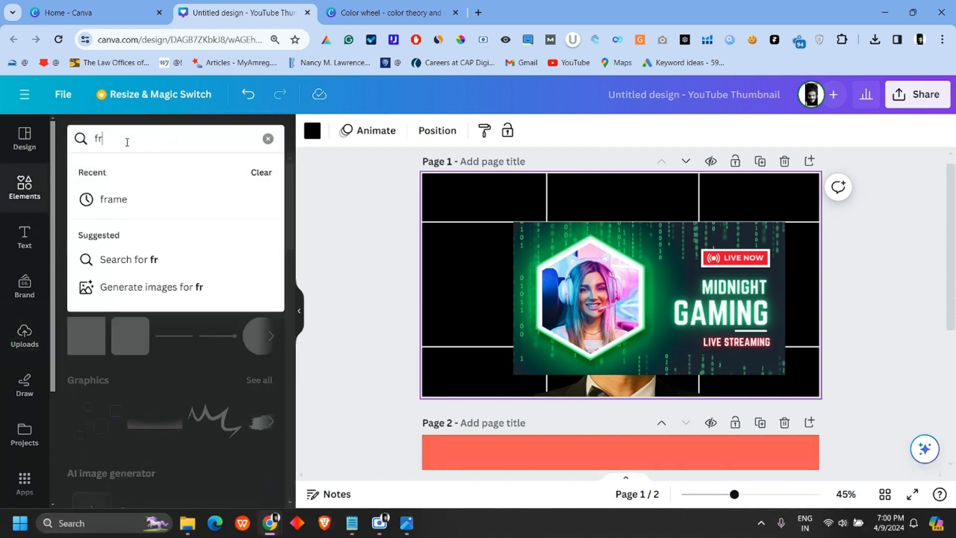
type("ame")
key("Return")
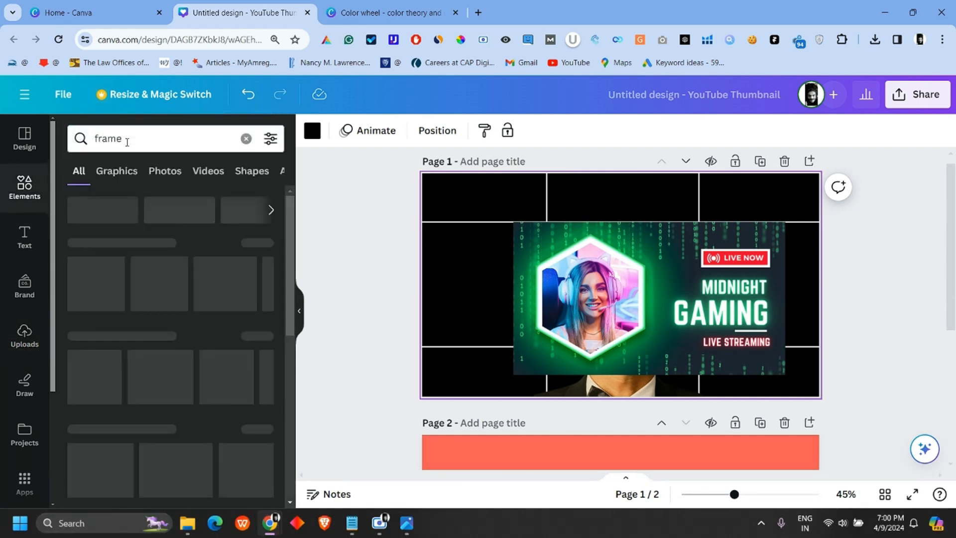
left_click(257, 245)
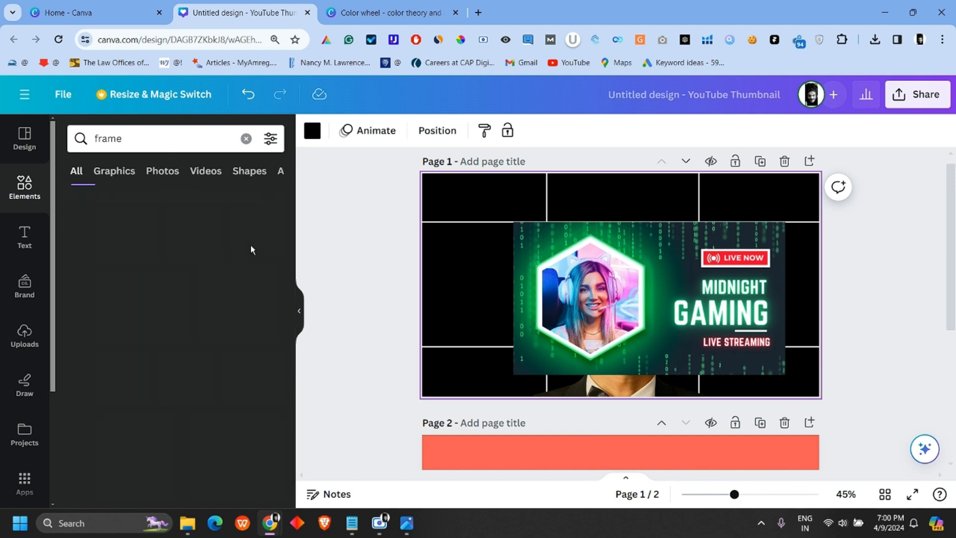
scroll(184, 331, "down", 1)
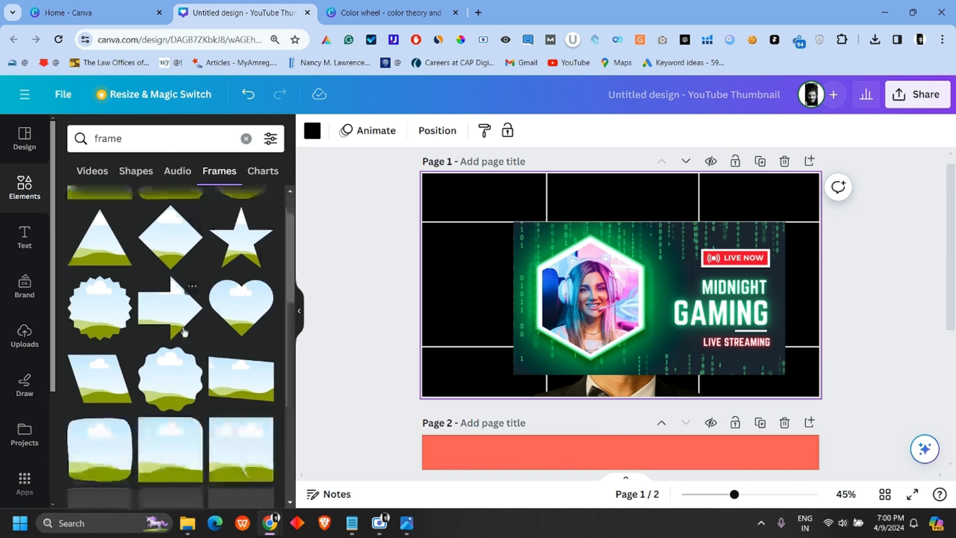
left_click(243, 384)
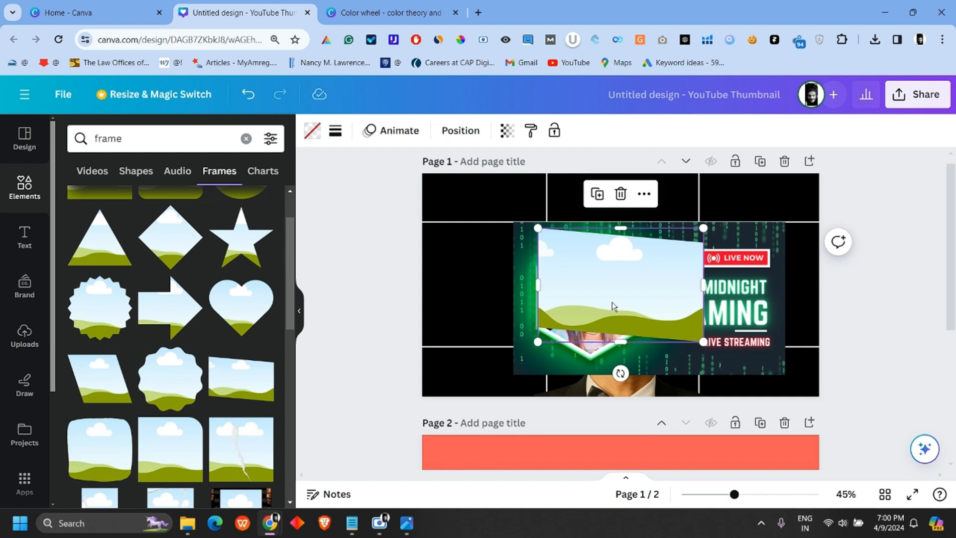
- Move the slanted frame above the Midnight Gaming image and fill the frame with that image
left_click_drag(614, 298, 652, 263)
left_click_drag(562, 326, 497, 338)
left_click_drag(554, 345, 601, 282)
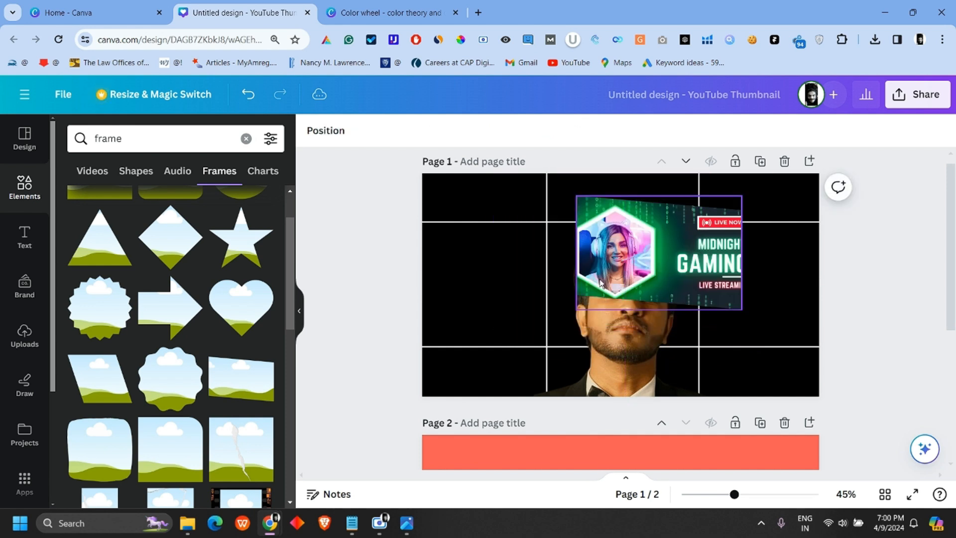
- Rotate the image inside the slanted frame to 4.2 and shrink it to fit the frame's outline
double_click(637, 273)
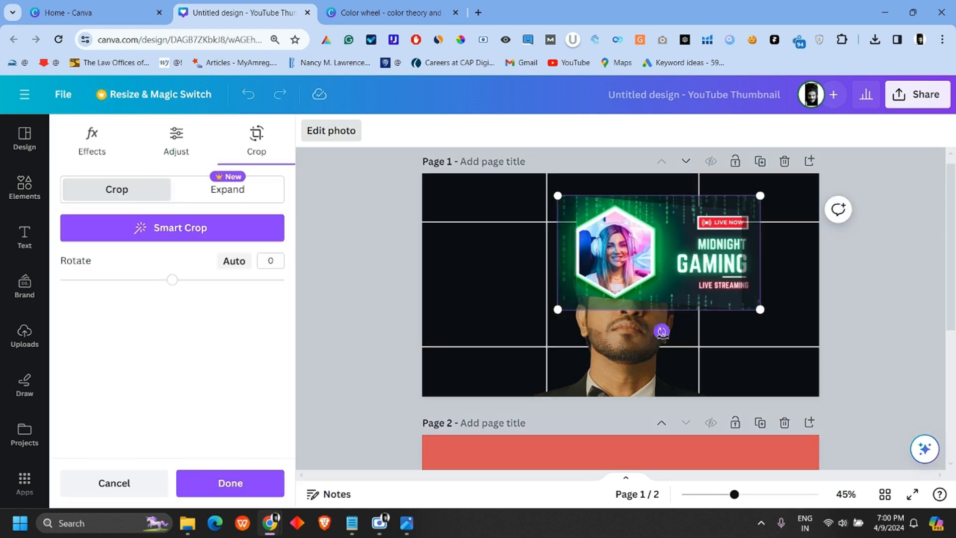
left_click_drag(661, 332, 660, 333)
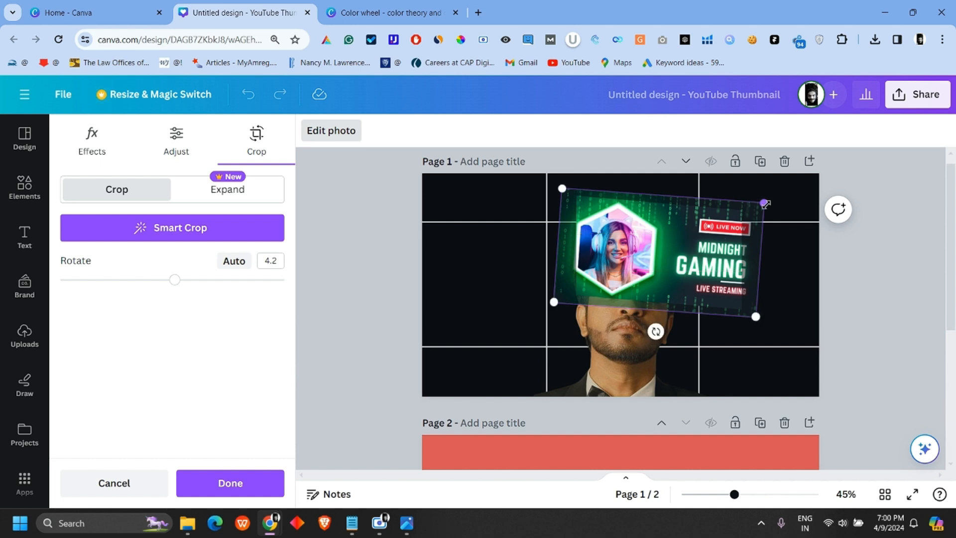
left_click_drag(765, 204, 753, 209)
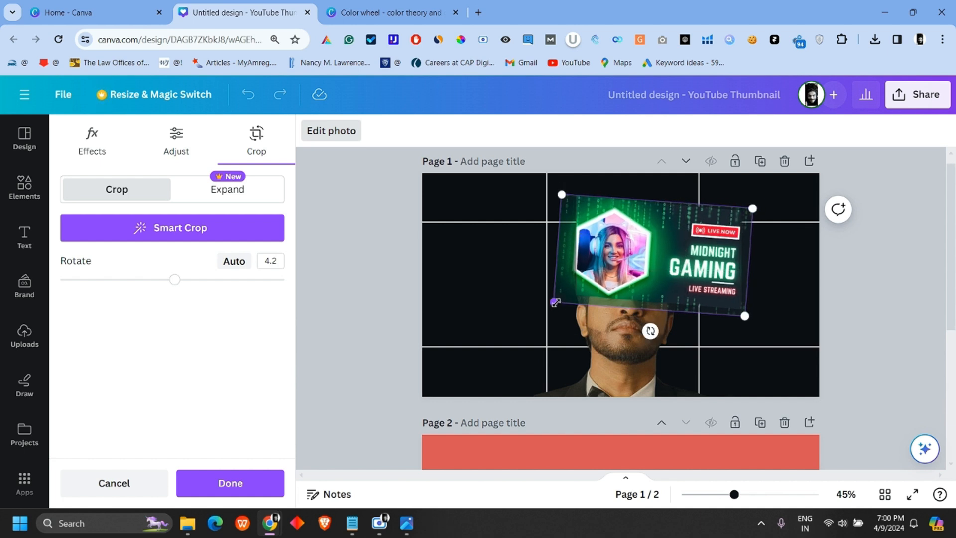
left_click_drag(555, 302, 565, 297)
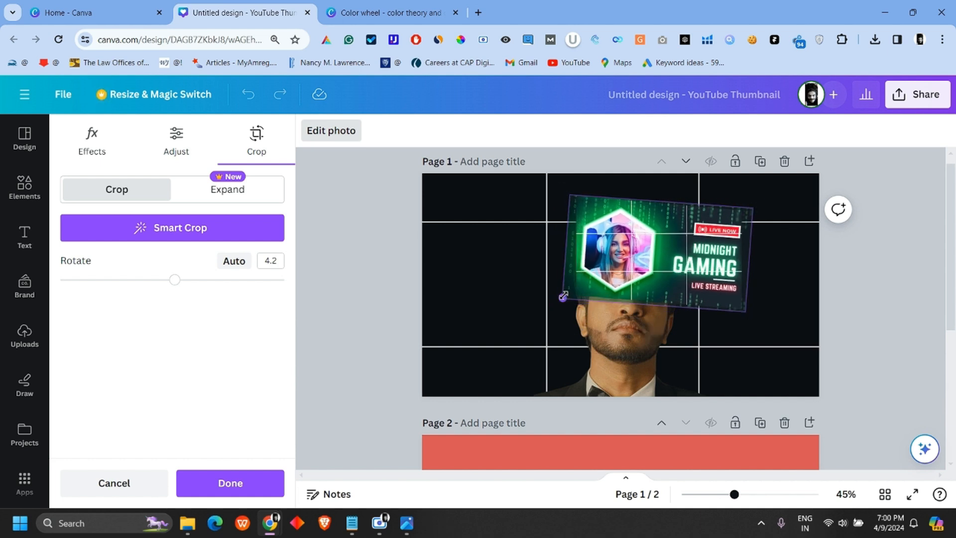
left_click(807, 269)
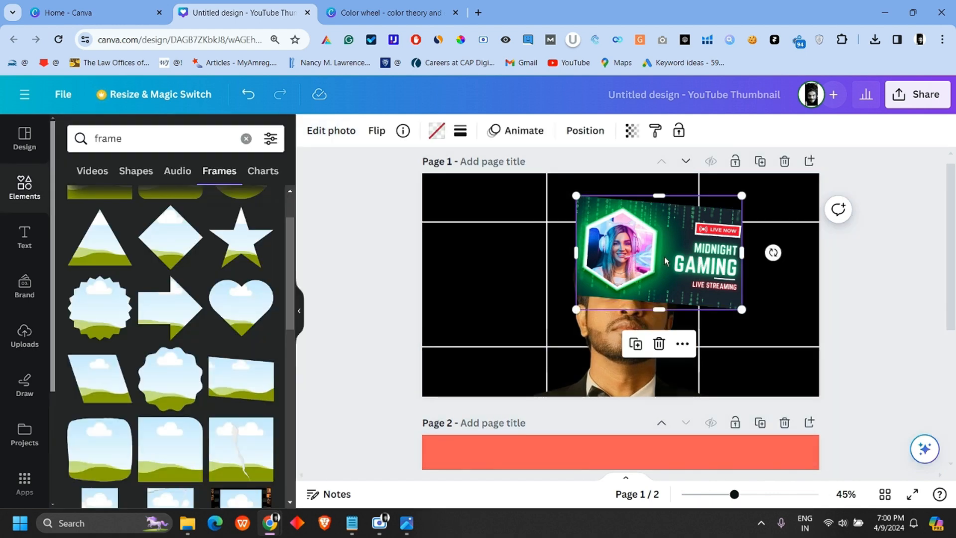
- Shrink the framed Midnight Gaming image, place it beside the portrait in the left grid column, and tilt it counterclockwise
double_click(665, 261)
left_click_drag(659, 257, 587, 295)
left_click(783, 243)
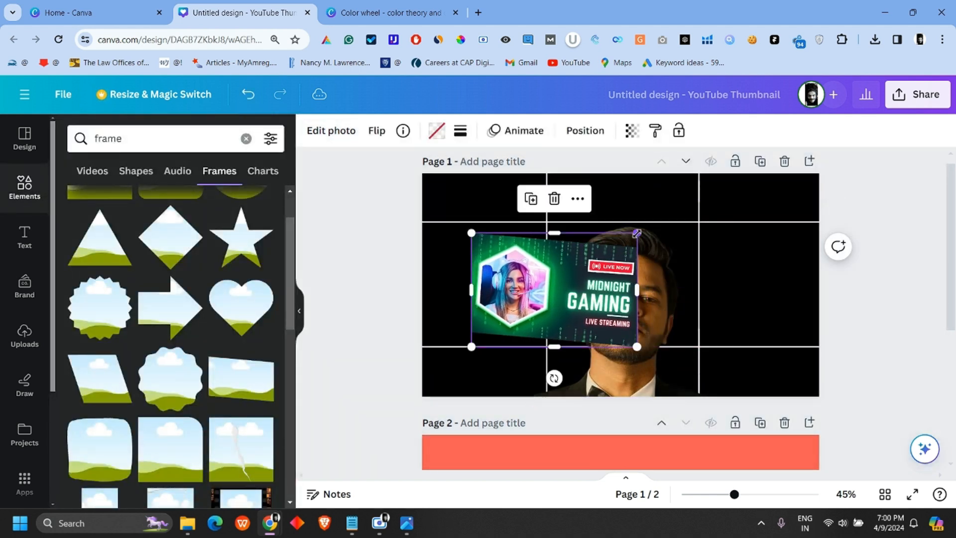
left_click_drag(639, 233, 572, 271)
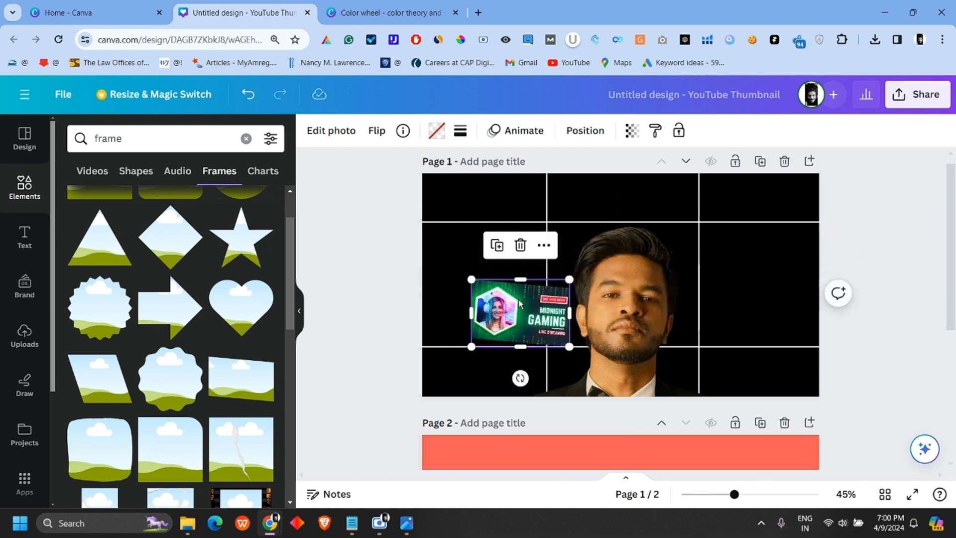
left_click_drag(520, 294, 484, 292)
left_click_drag(484, 360, 499, 365)
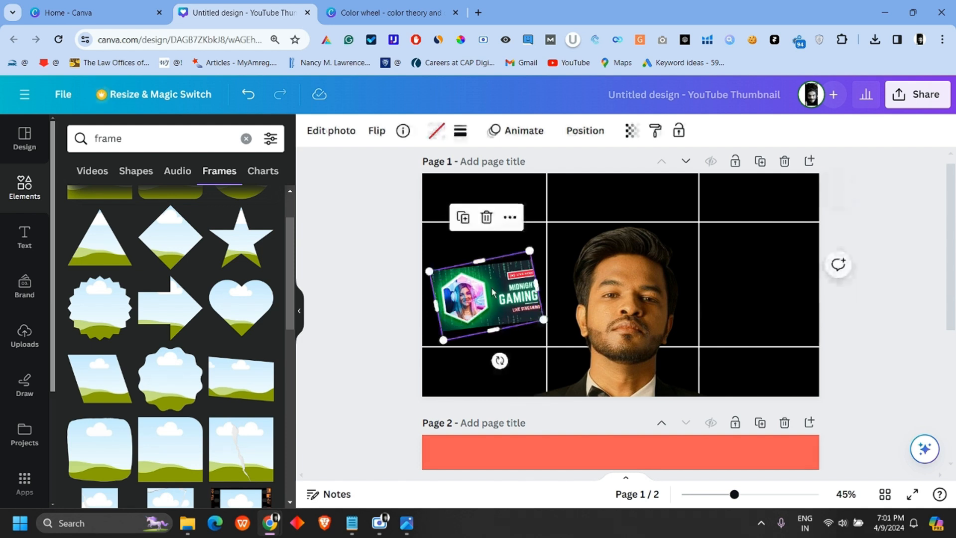
- Duplicate the framed image into the right grid column and tilt the copy clockwise to about 7°
key("ctrl+d")
left_click_drag(513, 282, 762, 271)
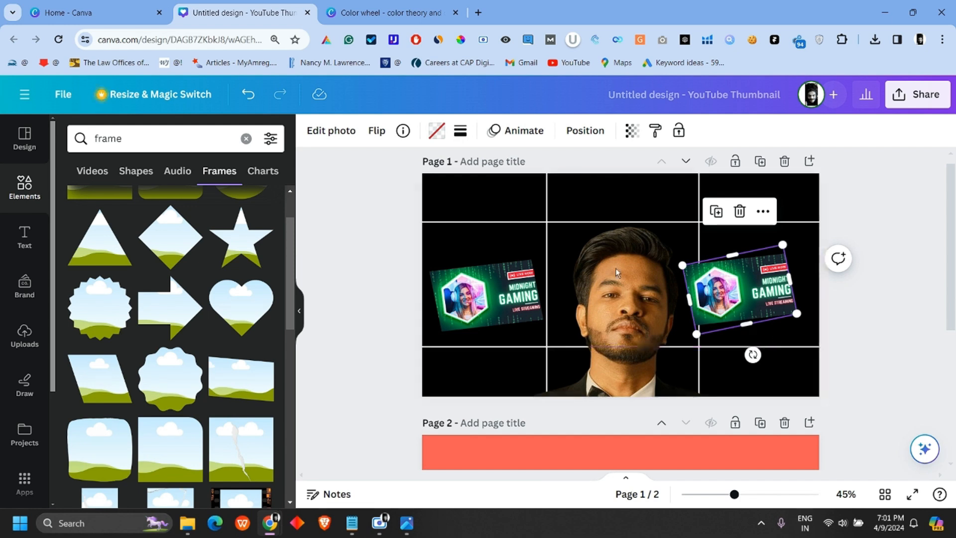
left_click_drag(752, 355, 728, 367)
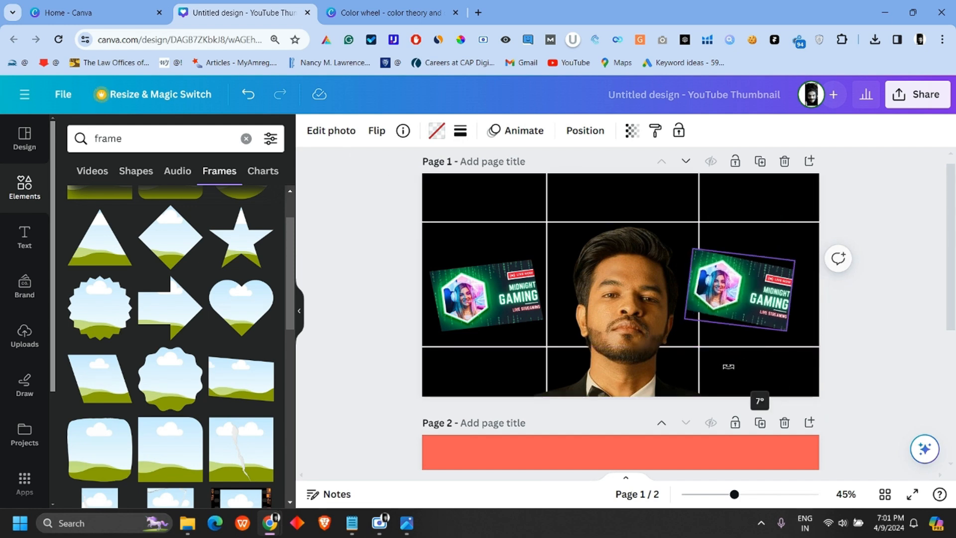
left_click_drag(739, 288, 759, 305)
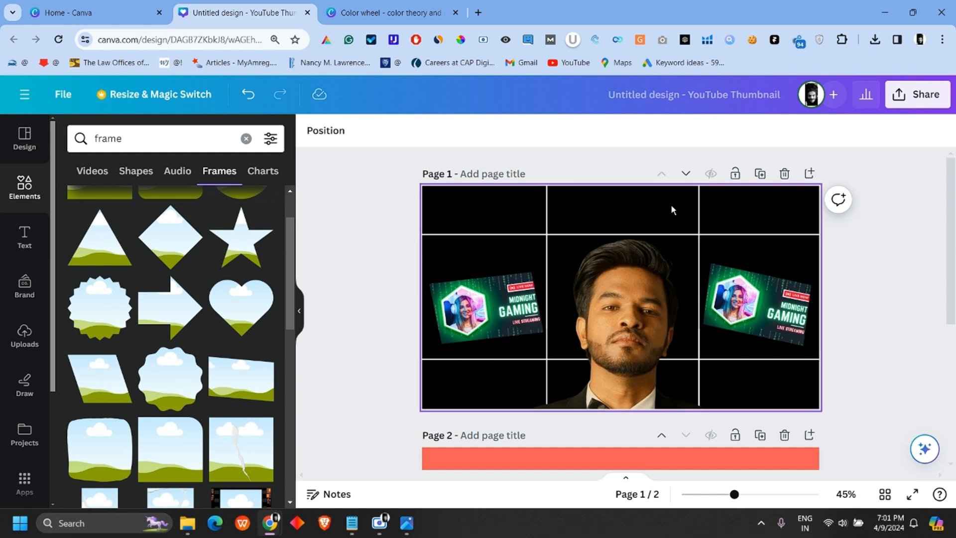
- Search the graphics for "smoke" and place blue-violet smoke behind the portrait and framed images on page 1
scroll(210, 308, "up", 2)
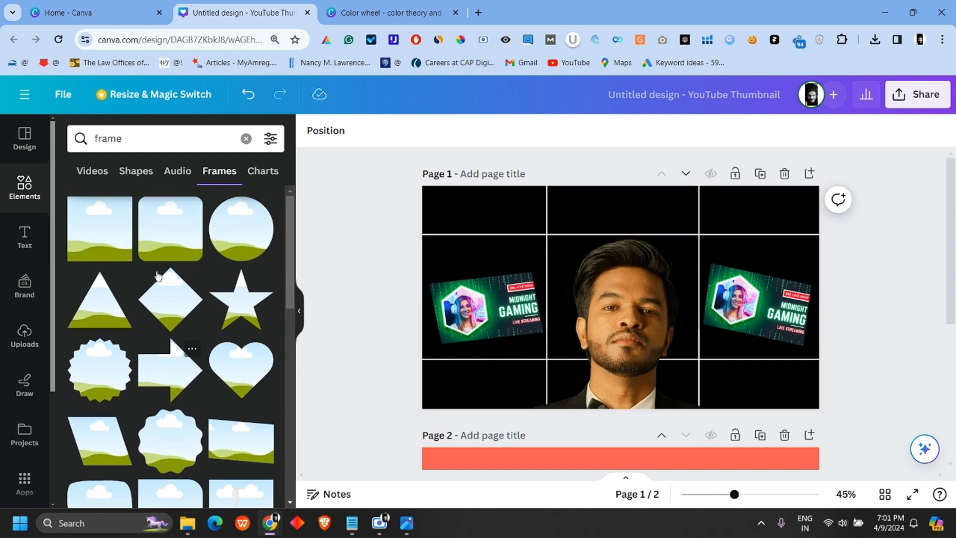
left_click(121, 144)
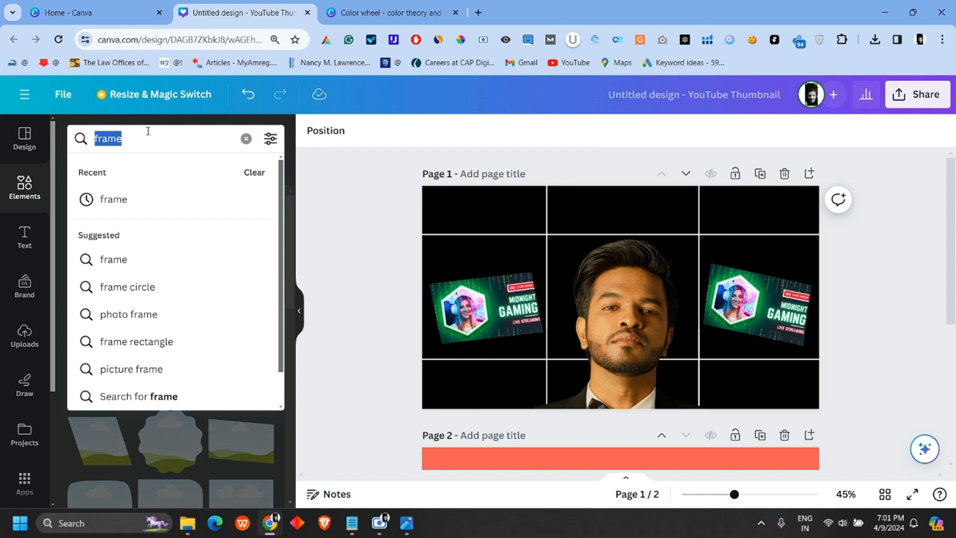
type("smoke")
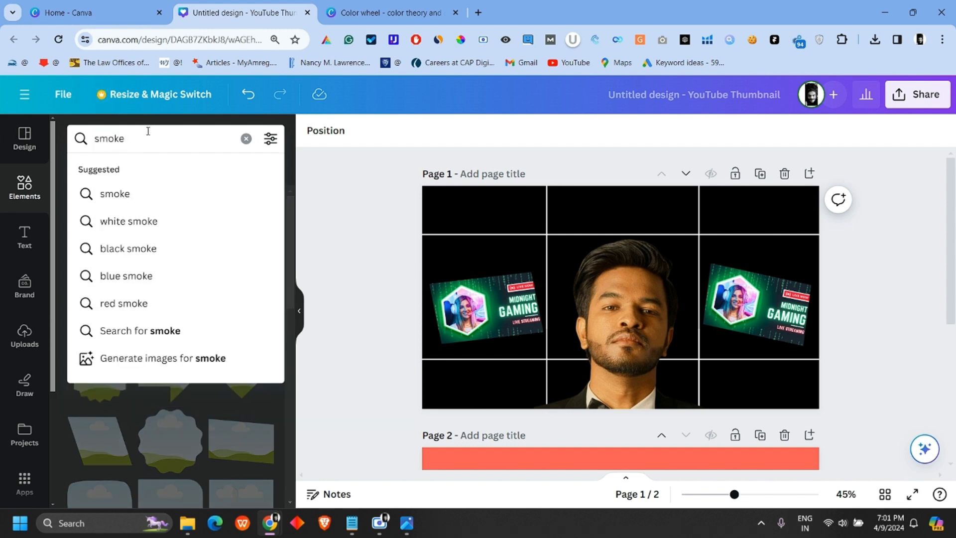
left_click(192, 333)
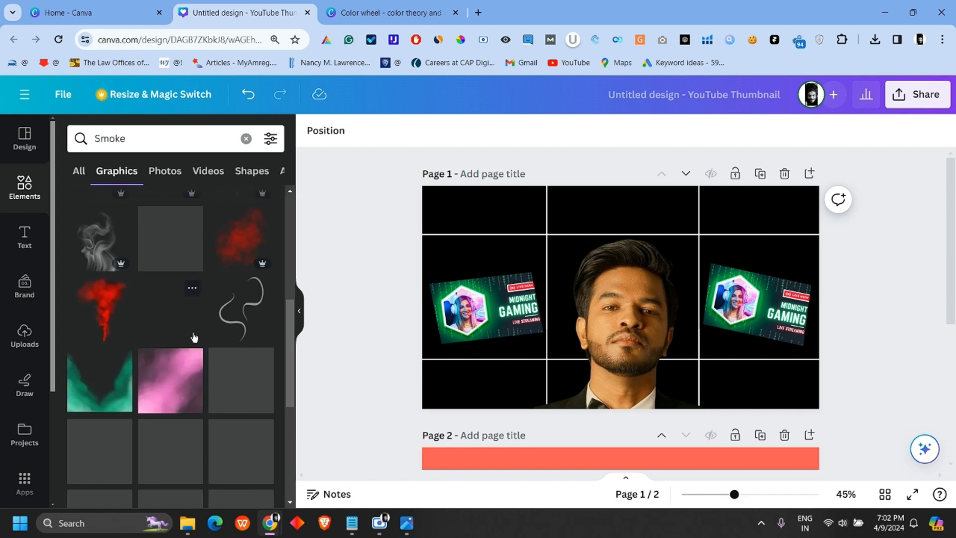
scroll(196, 331, "down", 3)
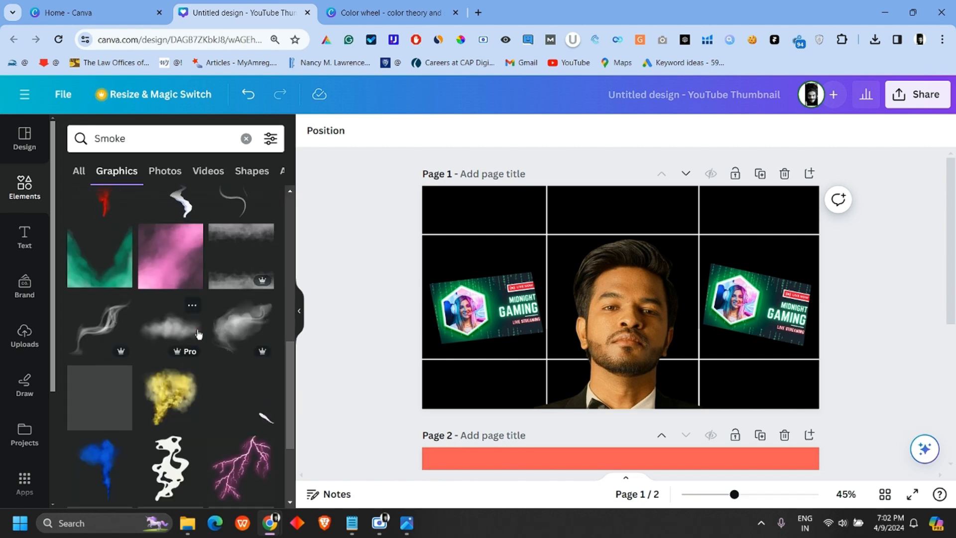
scroll(198, 334, "down", 4)
scroll(198, 334, "down", 4)
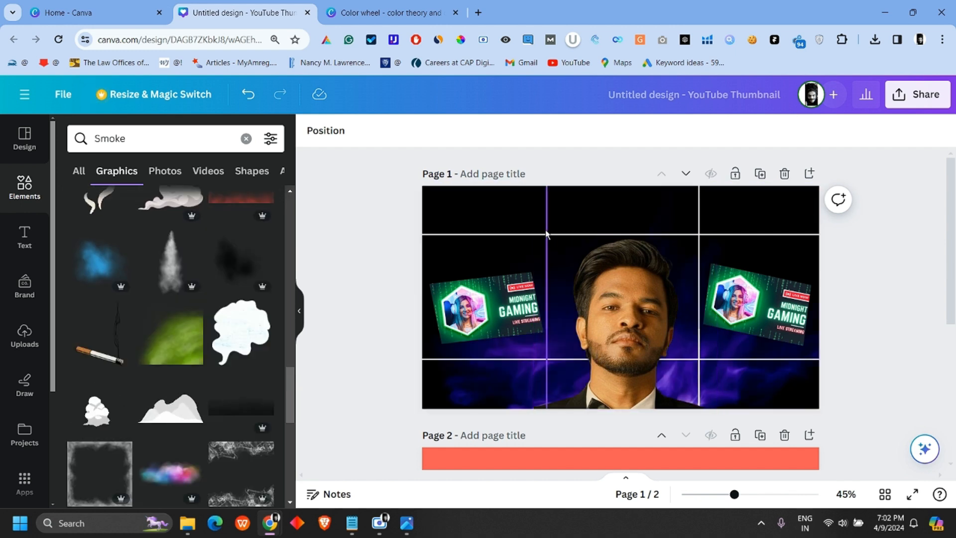
double_click(489, 207)
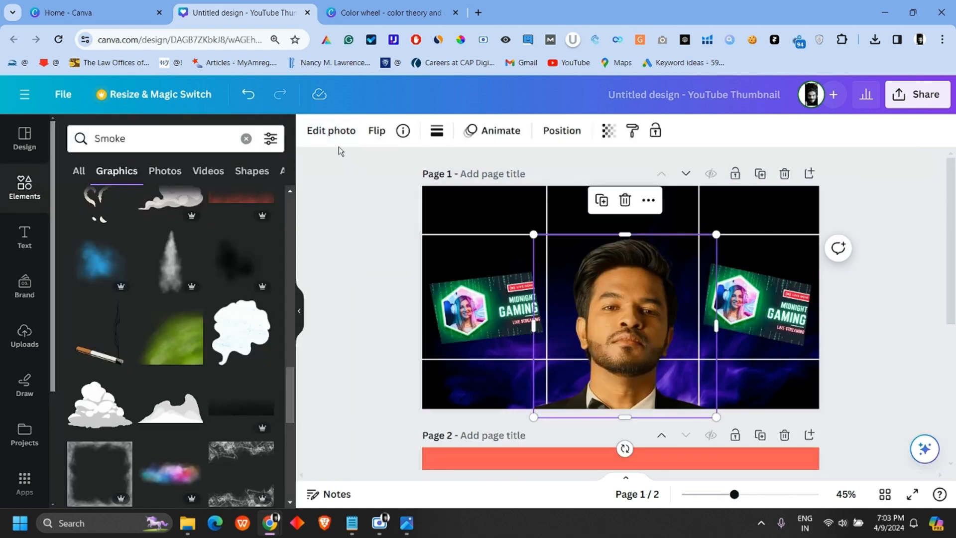
- Apply the Glow shadow effect to the portrait cutout
left_click(330, 132)
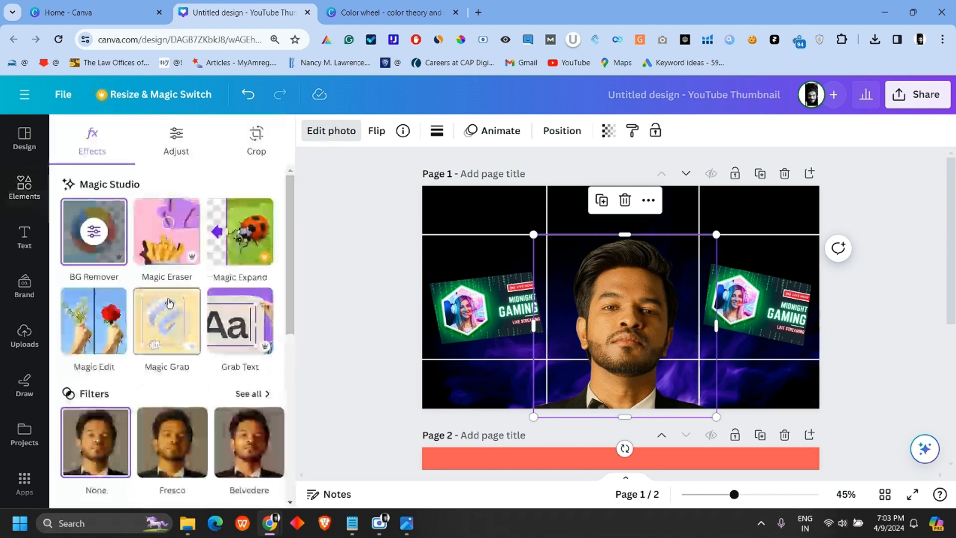
scroll(170, 303, "down", 3)
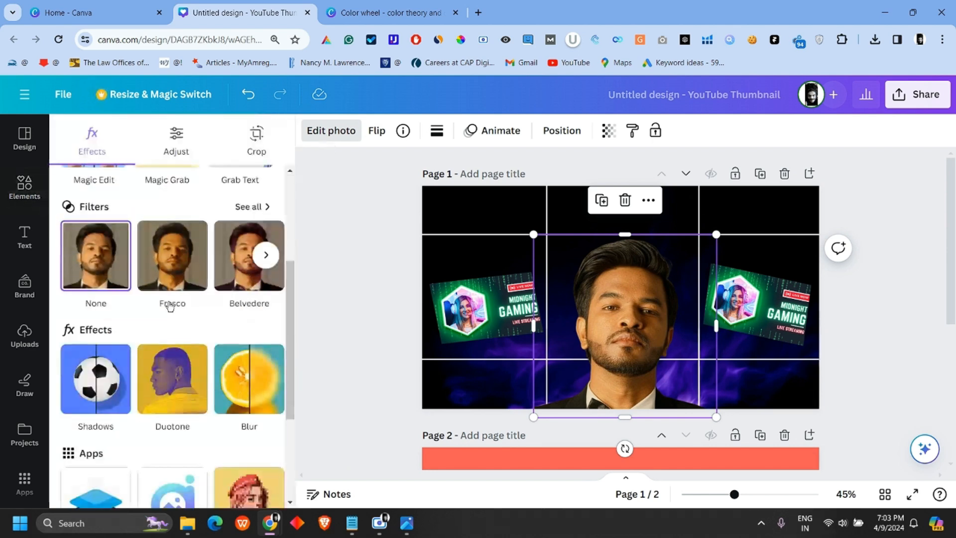
left_click(98, 387)
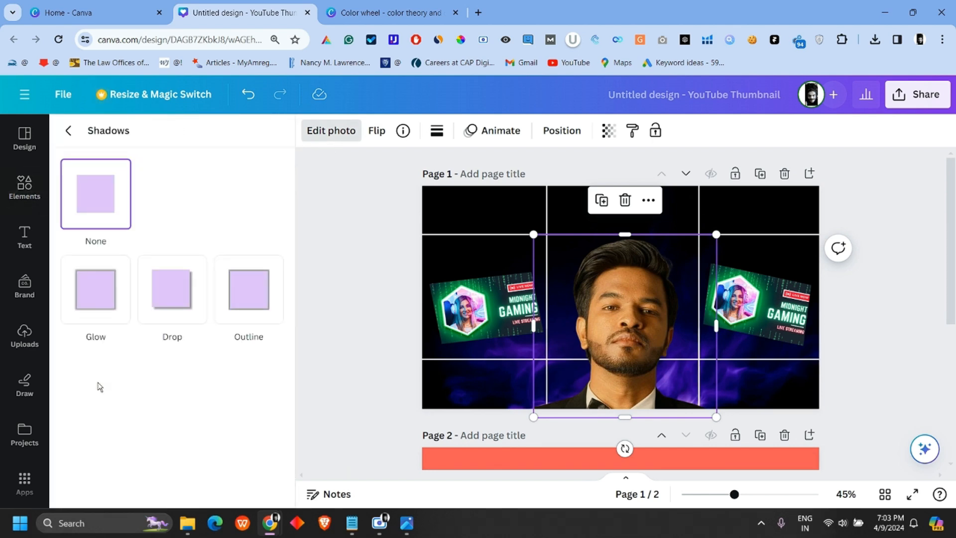
left_click(102, 307)
scroll(199, 358, "down", 2)
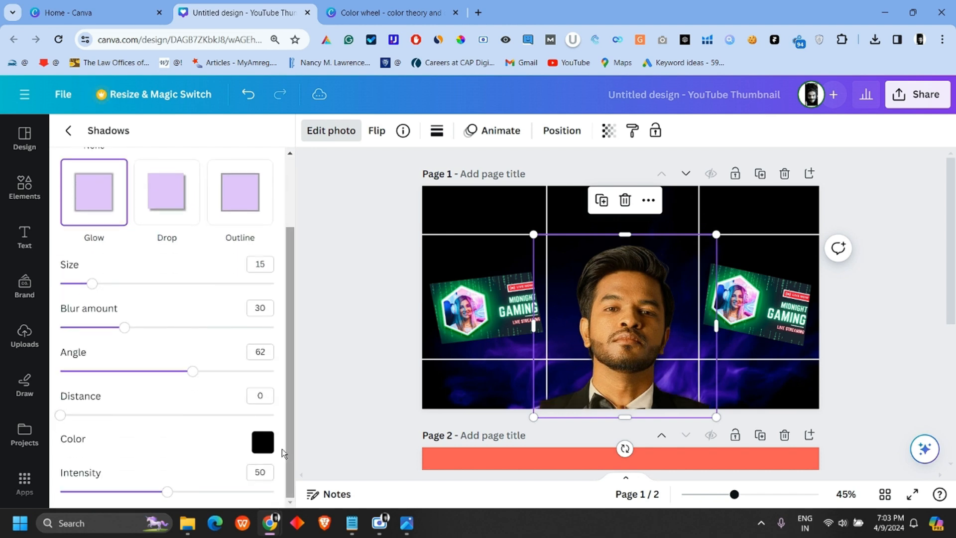
- Set the portrait's glow color to blue #1D65DF
left_click(264, 444)
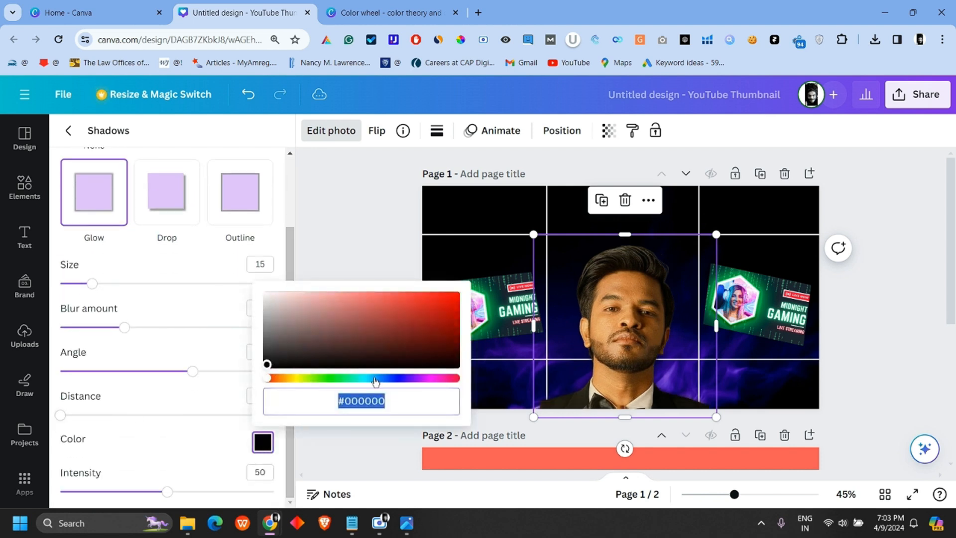
left_click_drag(375, 381, 382, 383)
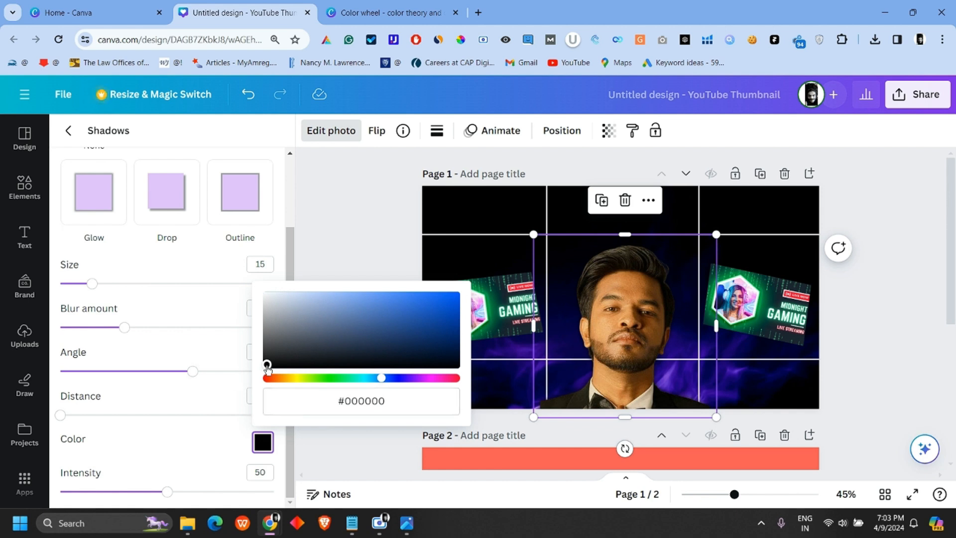
left_click_drag(267, 365, 434, 303)
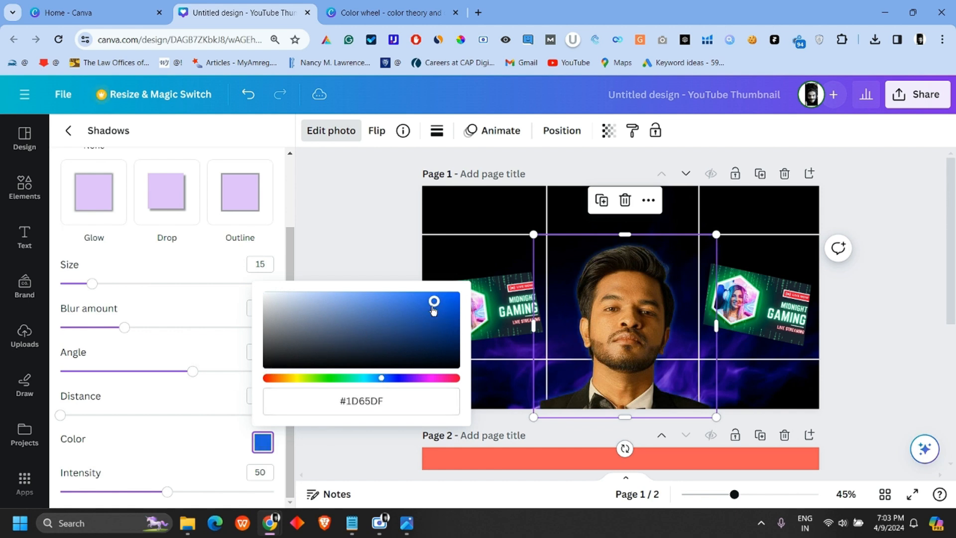
- Set the size of the portrait cutout's glow to 45
left_click(350, 254)
left_click(351, 257)
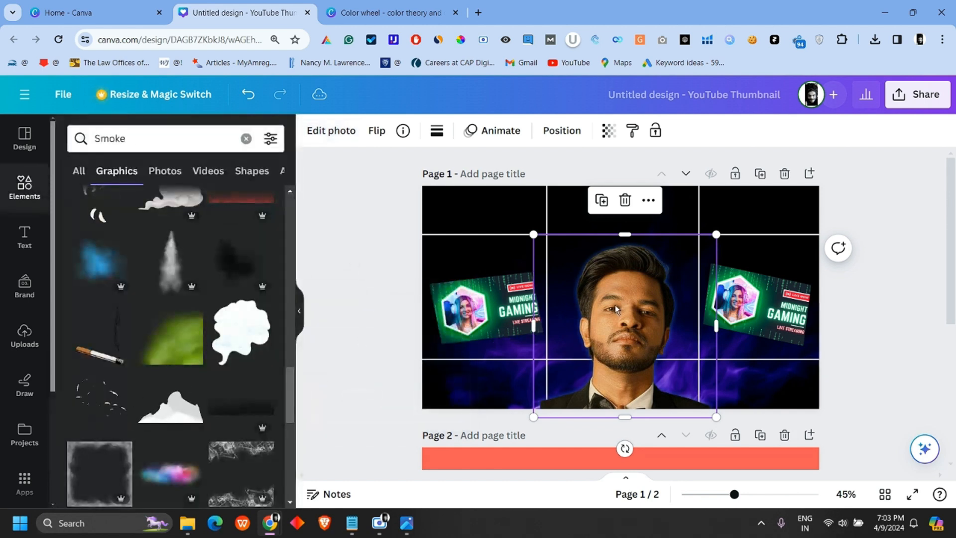
left_click(328, 131)
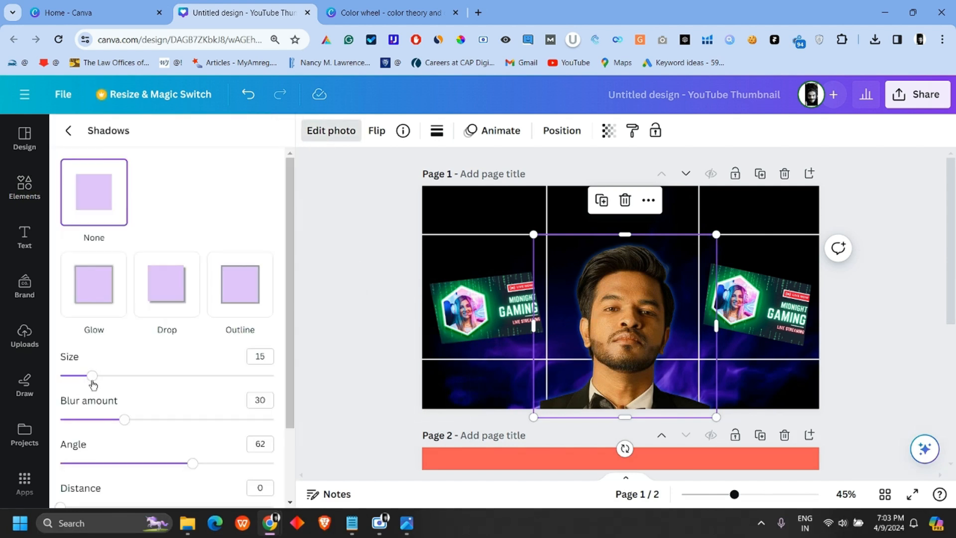
left_click_drag(92, 381, 153, 375)
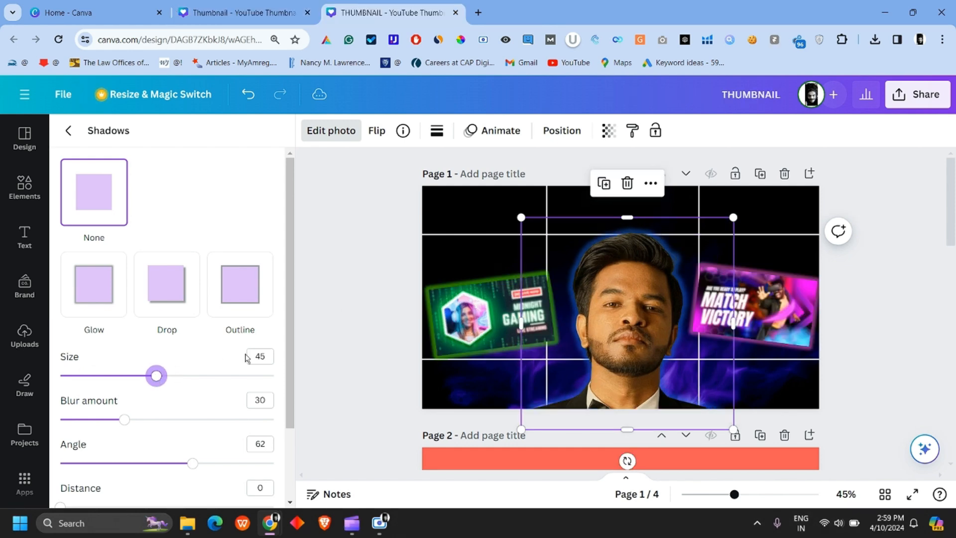
left_click(444, 223)
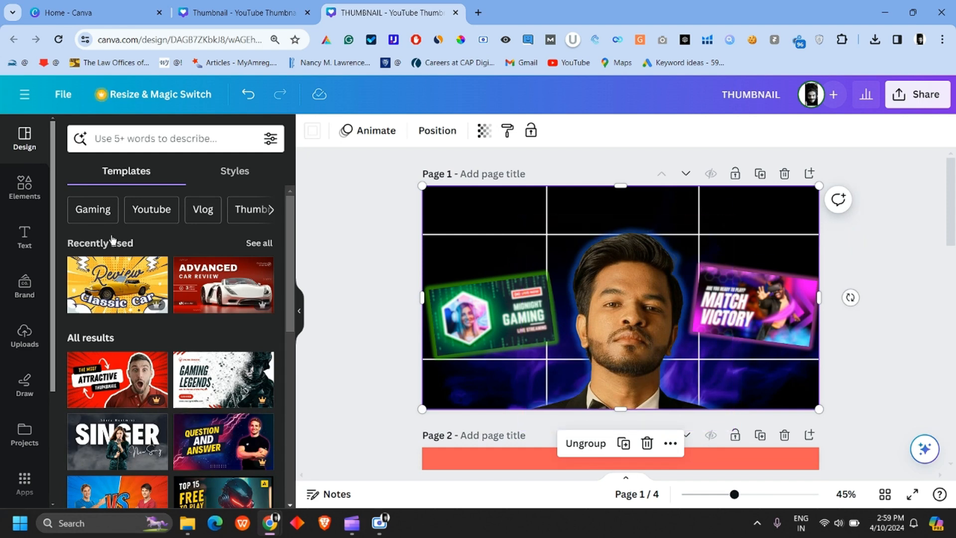
- Add a heading reading "THUMBNAIL" to page 1
left_click(27, 248)
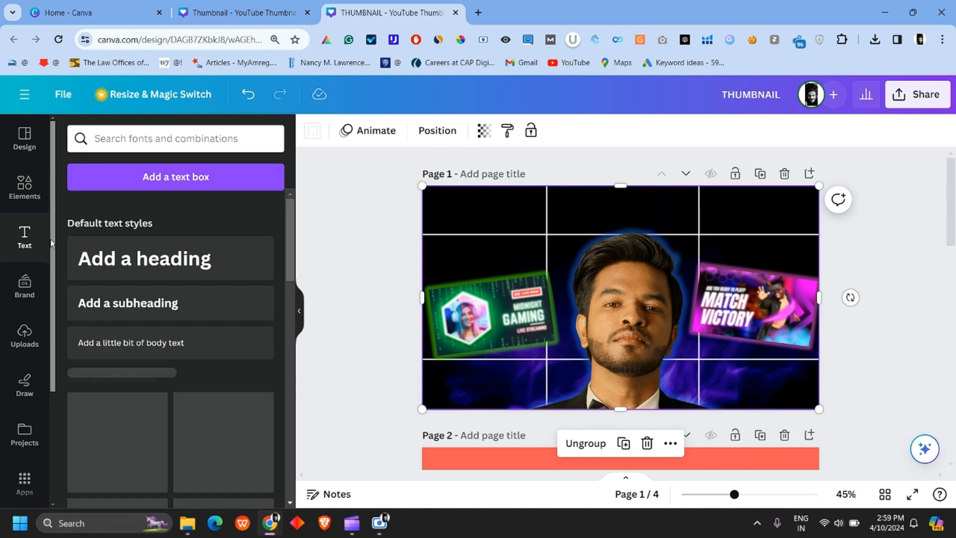
left_click(109, 257)
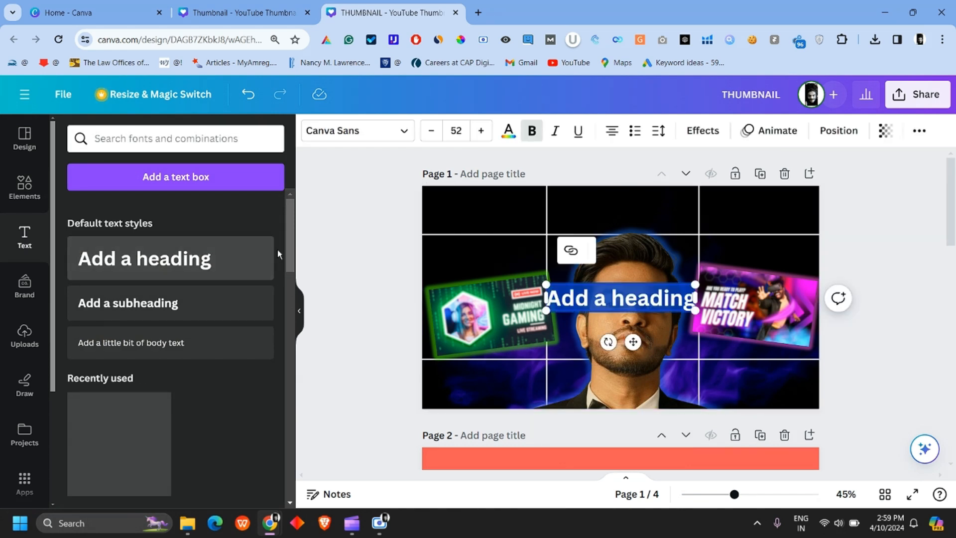
type("THUMBNAIL")
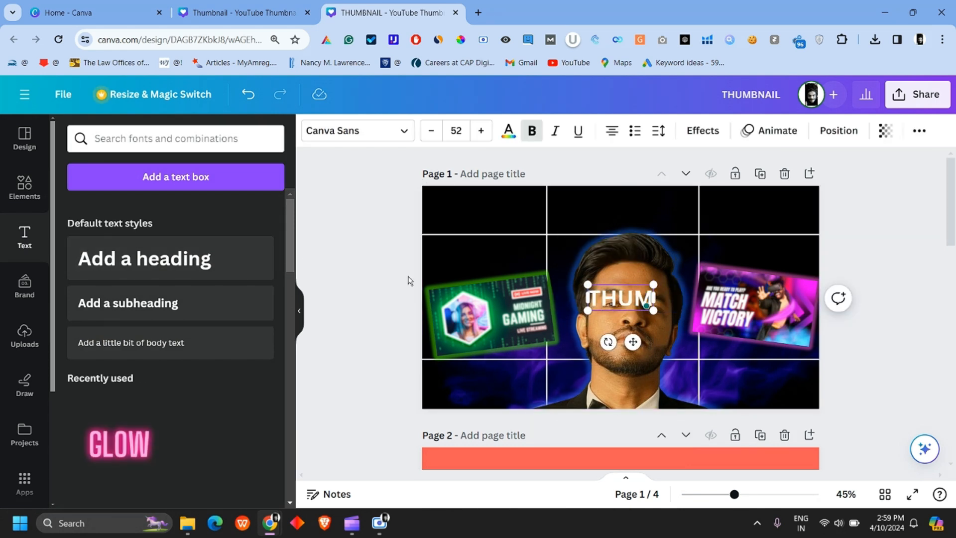
left_click(350, 250)
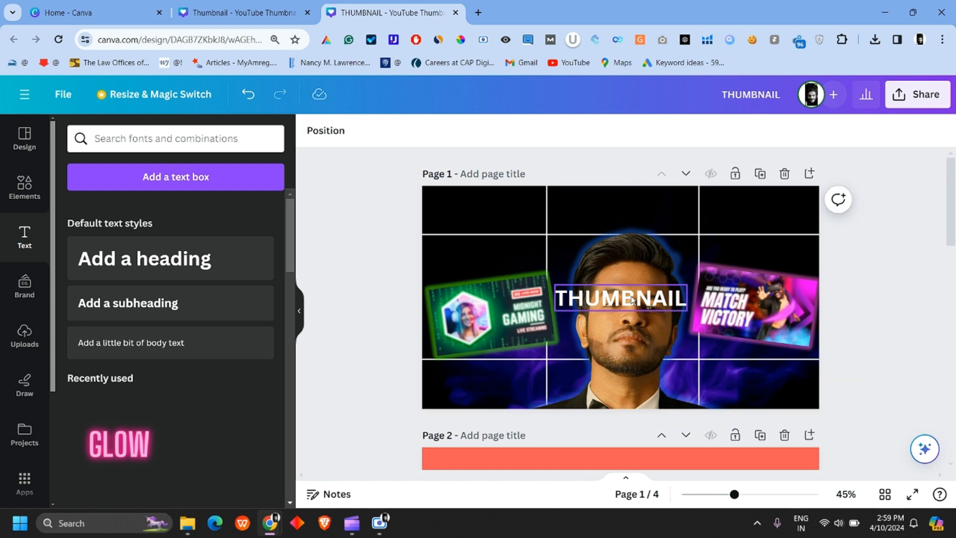
- Move the THUMBNAIL heading above the portrait, enlarge it to a font size of about 90.7 and center it in the upper grid row
left_click_drag(632, 298, 630, 213)
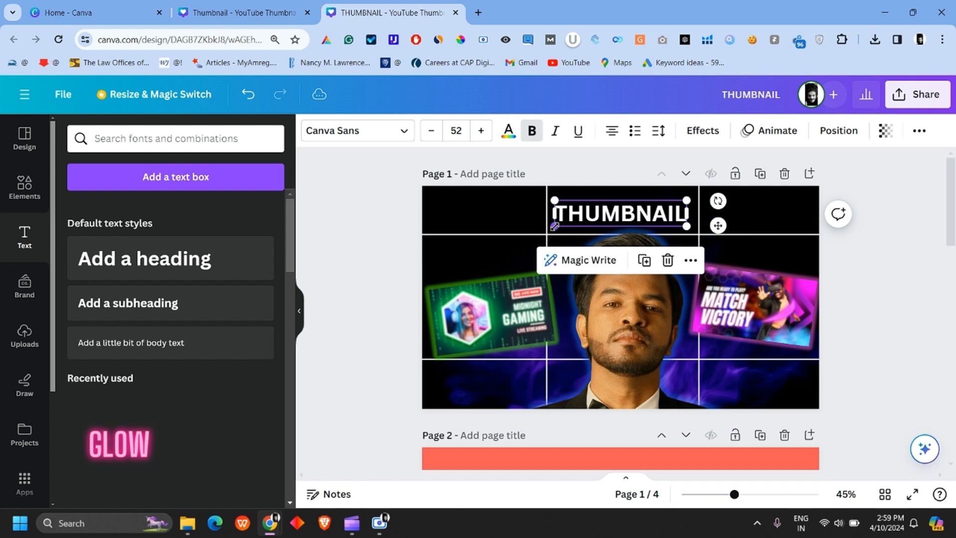
left_click_drag(554, 225, 456, 245)
left_click_drag(597, 238, 643, 229)
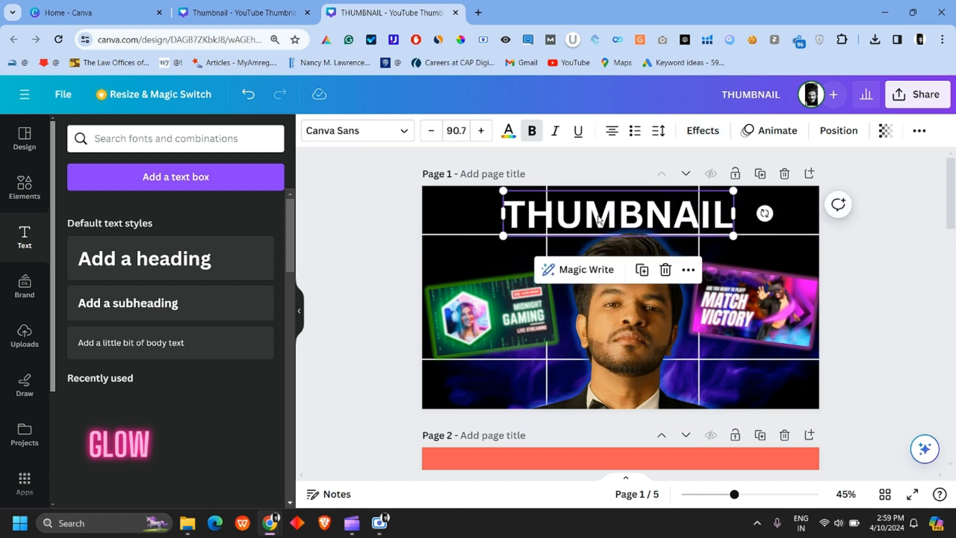
- Color the THUMBNAIL heading with the document's bright yellow and enlarge it slightly to a font size of about 94.3
scroll(599, 218, "down", 5)
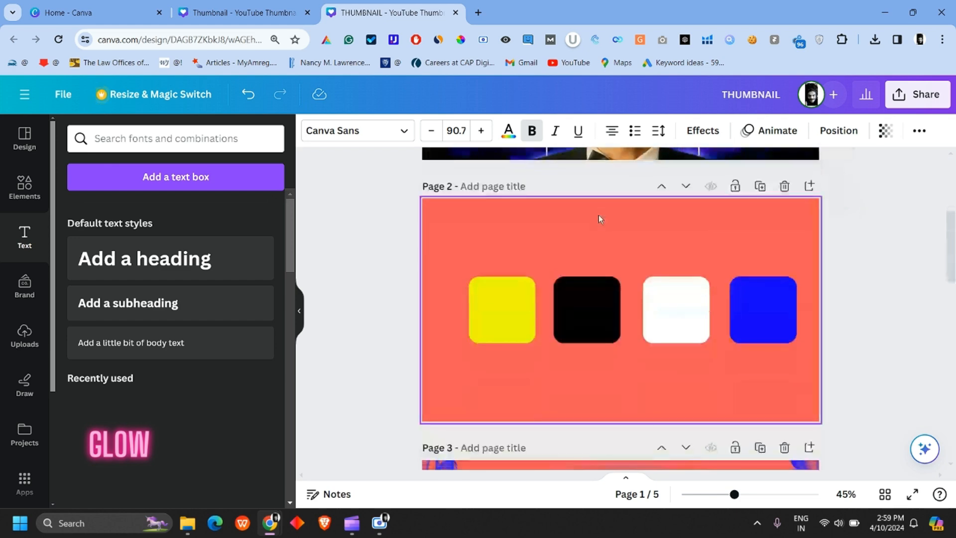
scroll(500, 259, "up", 5)
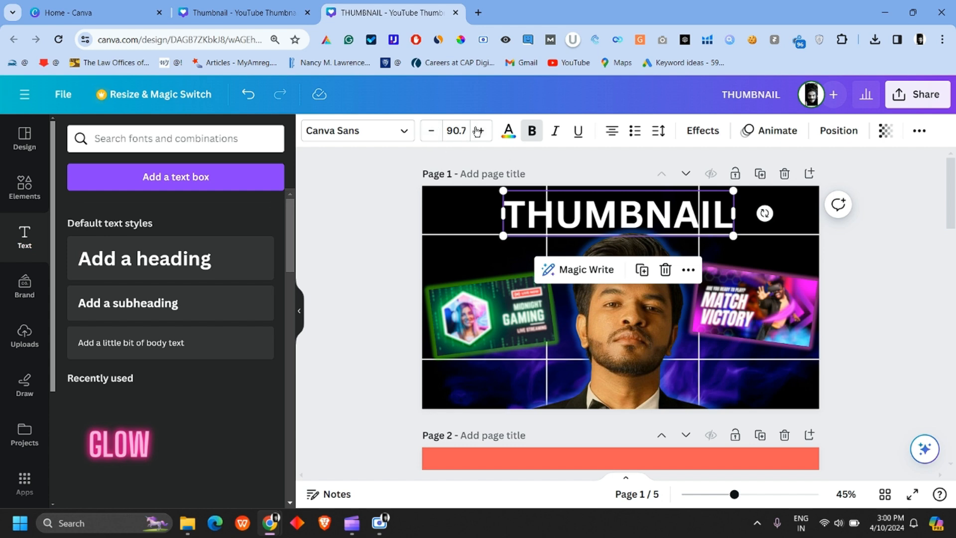
left_click(508, 132)
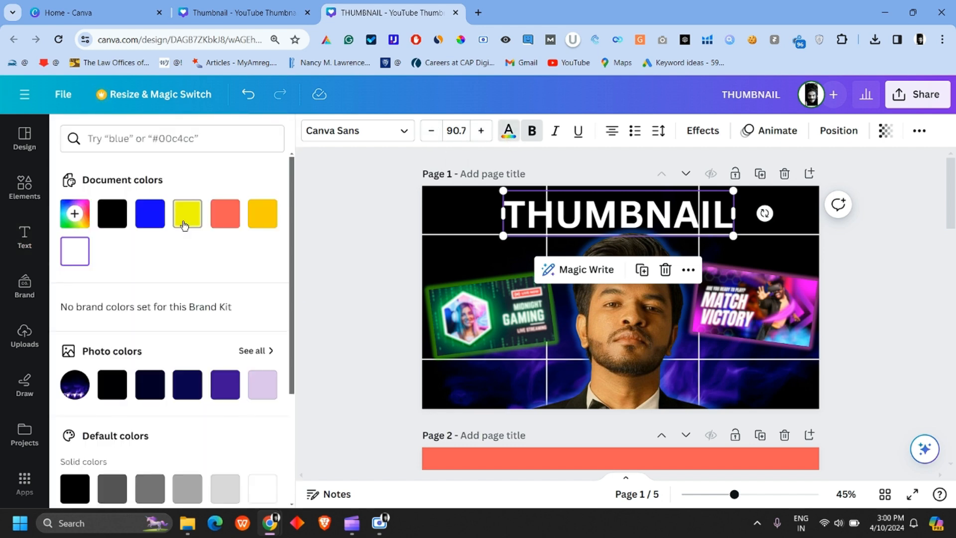
left_click(184, 225)
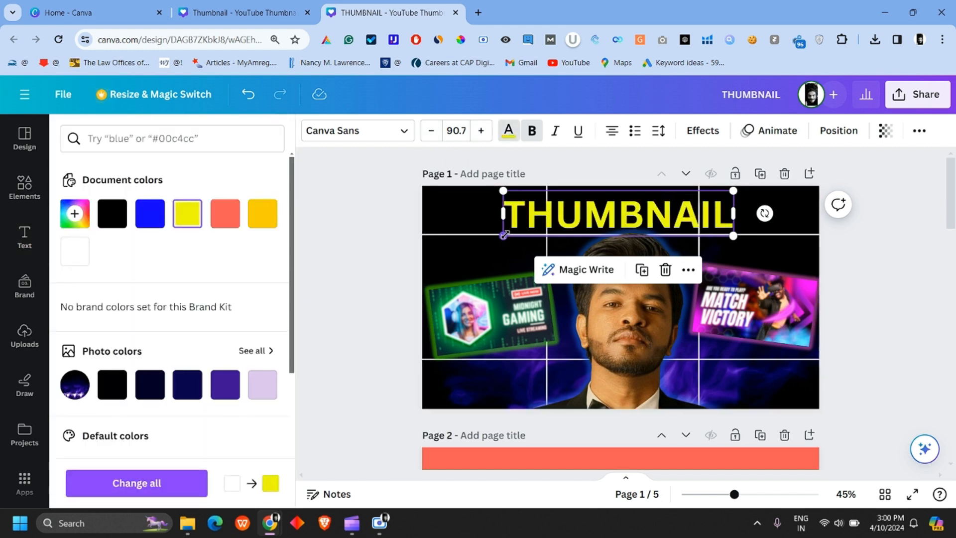
left_click_drag(496, 240, 496, 239)
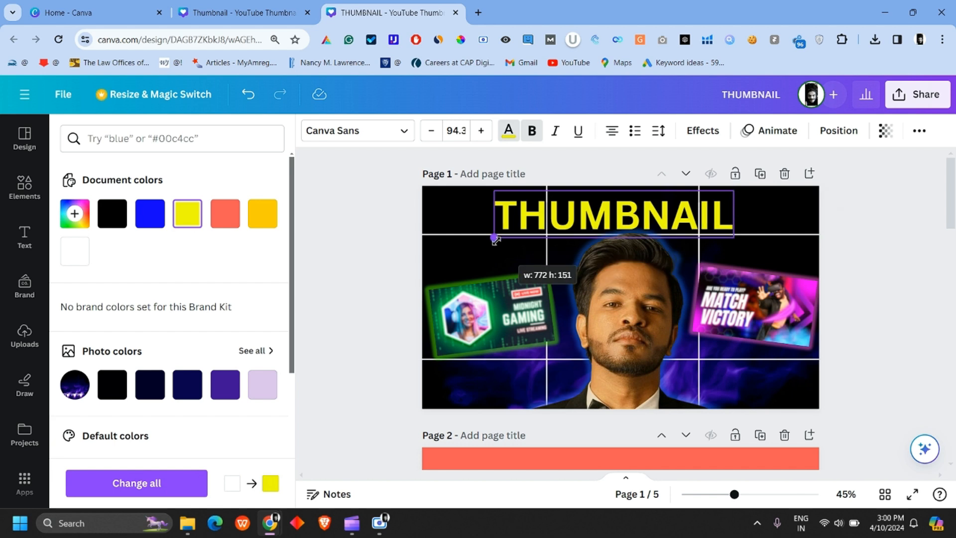
- Change the THUMBNAIL heading's font to Montserrat
left_click(391, 136)
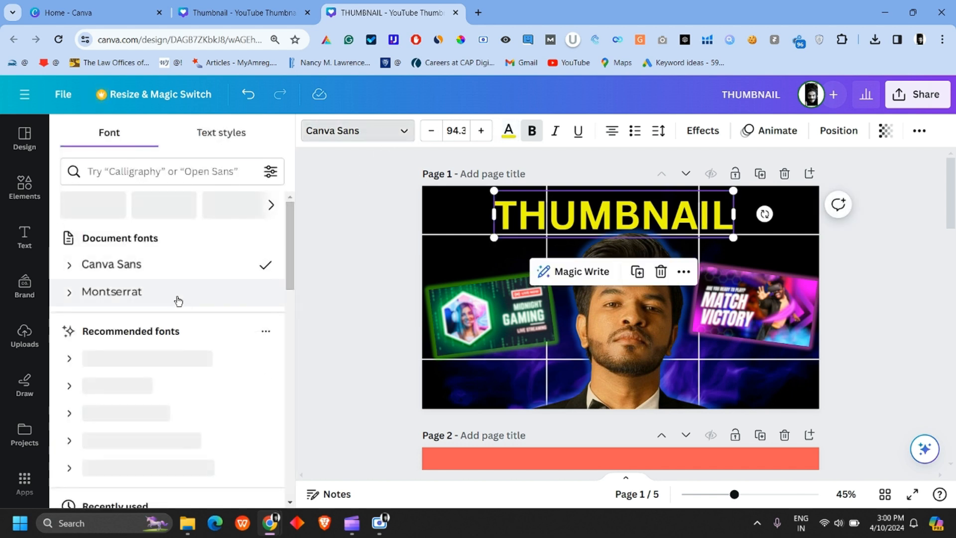
left_click(158, 293)
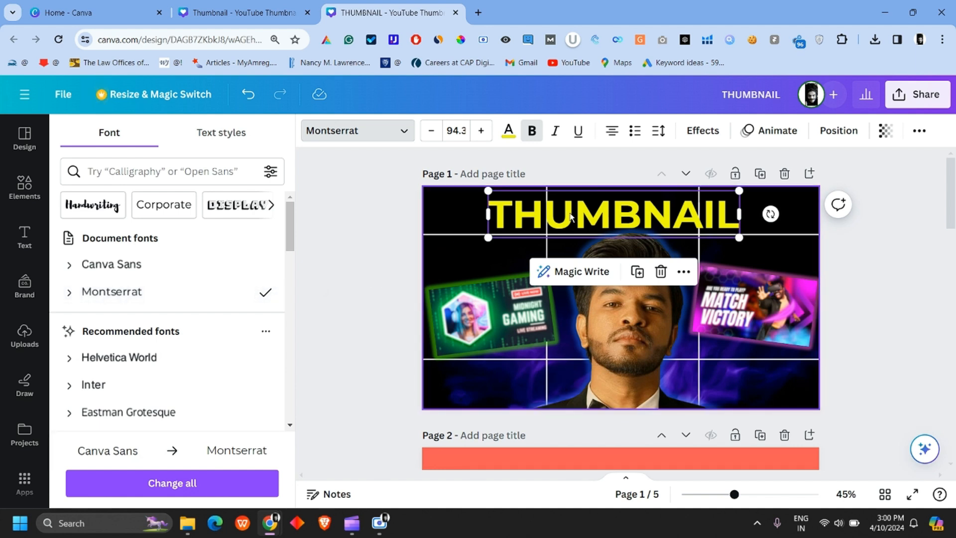
left_click(493, 217)
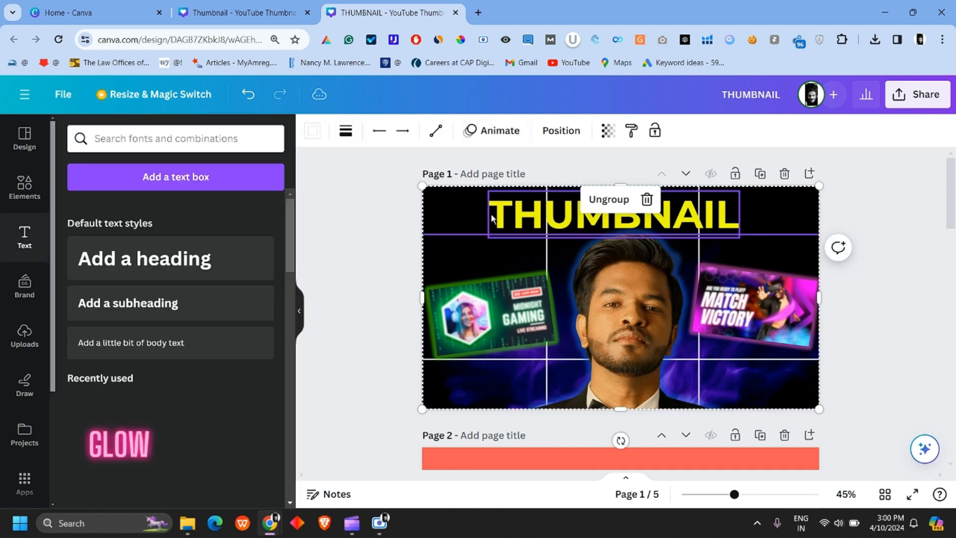
left_click(366, 221)
- Duplicate the THUMBNAIL heading in place and apply the Outline text effect to the upper copy
left_click(608, 221)
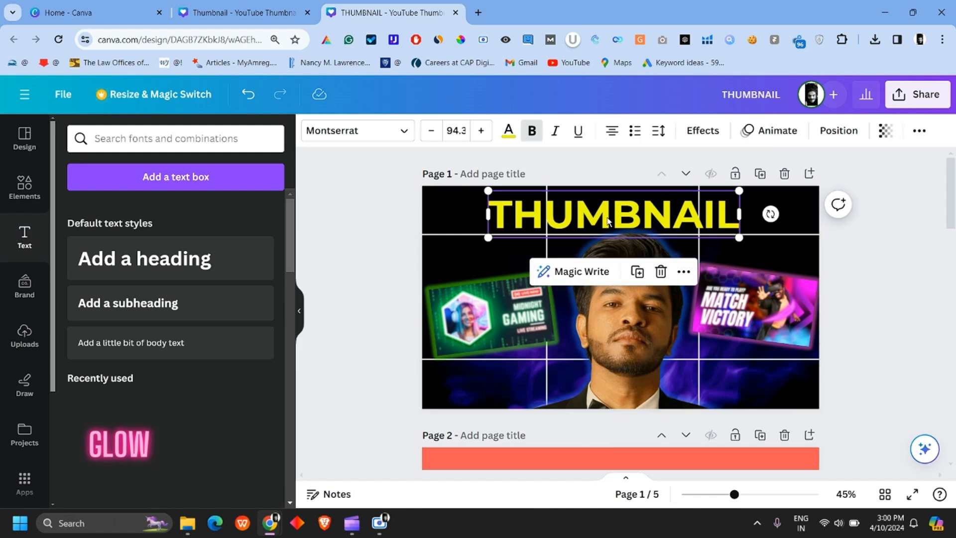
mouse_move(608, 218)
left_mouse_down()
mouse_move(608, 230)
mouse_move(609, 219)
left_mouse_up()
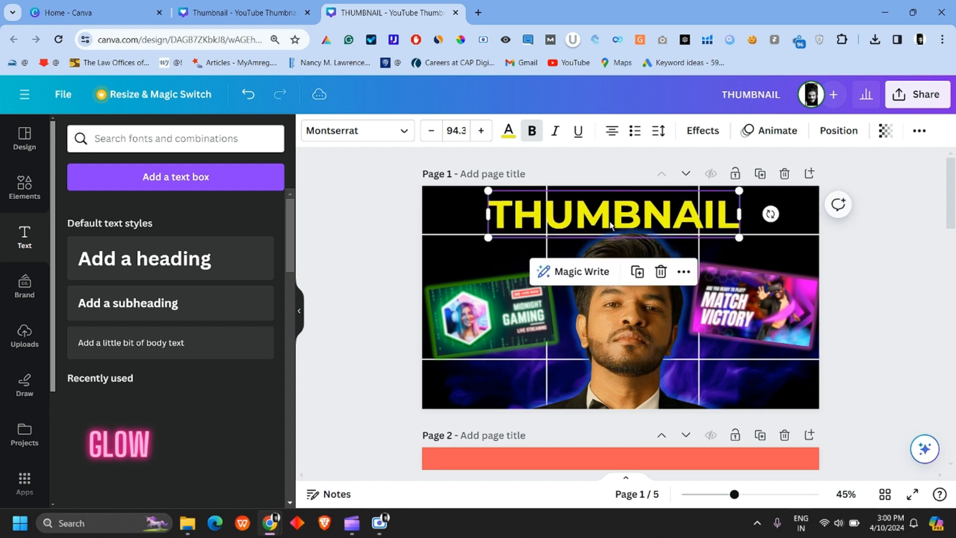
left_click(703, 131)
left_click(168, 308)
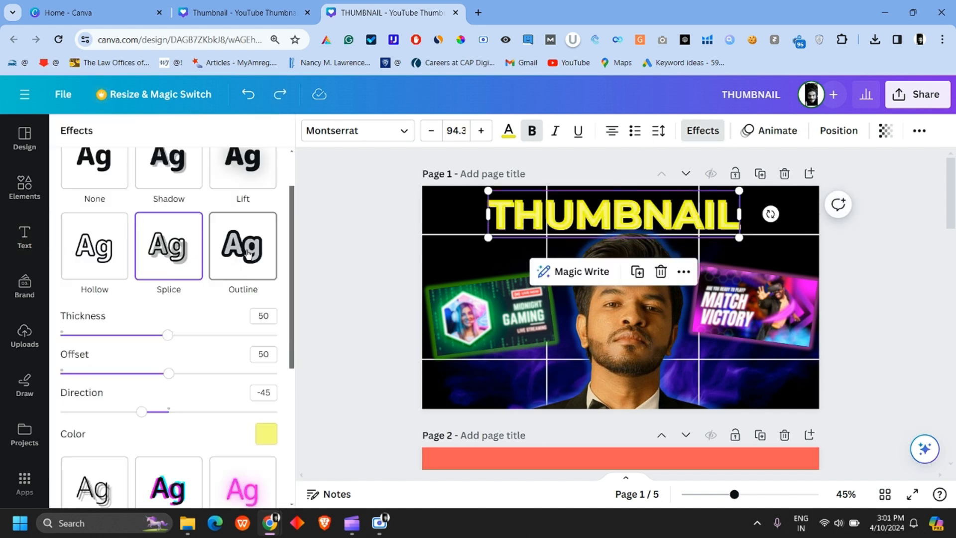
left_click(248, 253)
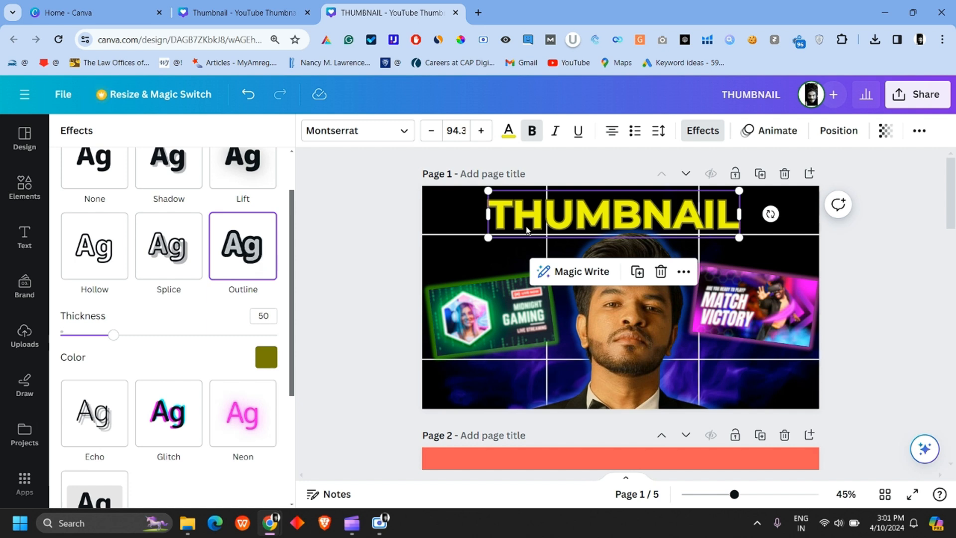
- Set the THUMBNAIL heading's outline color to the document's amber yellow
left_click(267, 364)
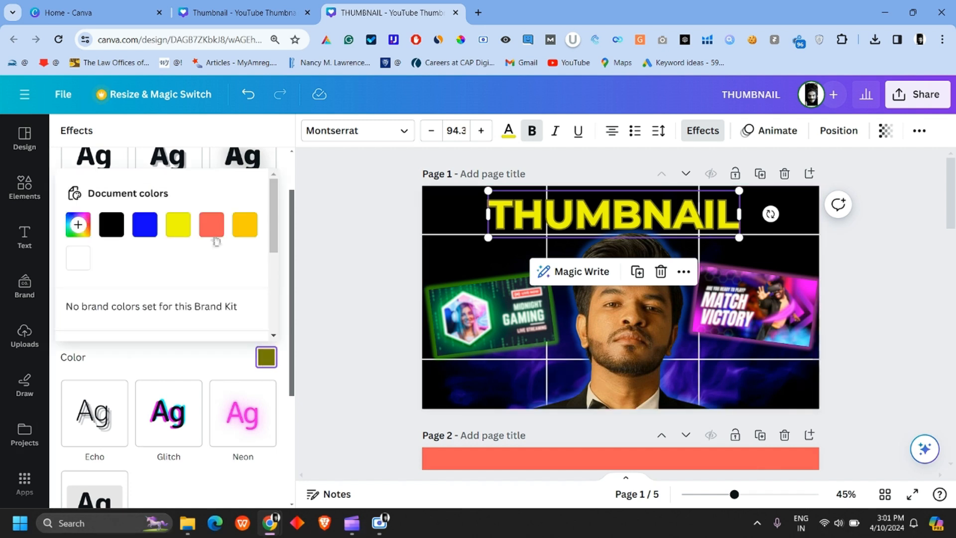
left_click(245, 229)
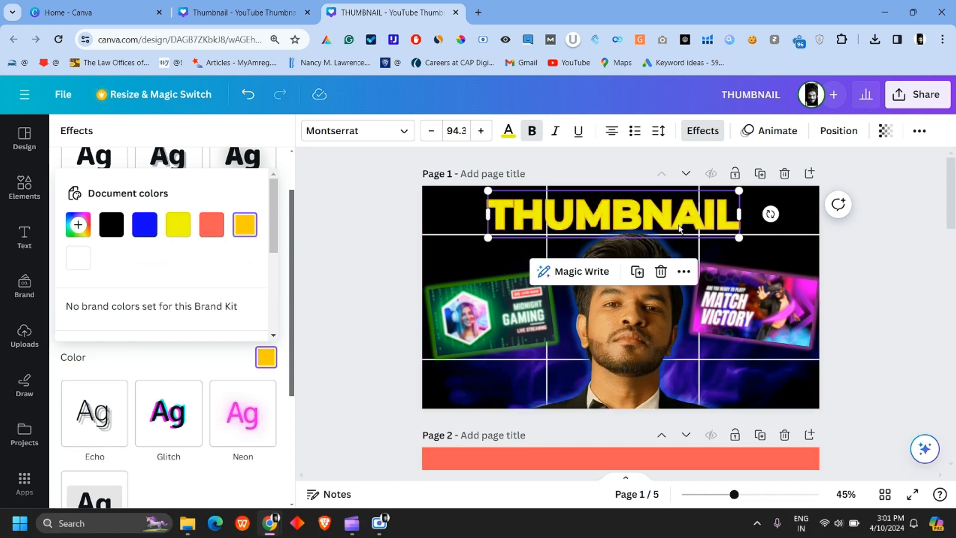
left_click(369, 229)
left_click(369, 229)
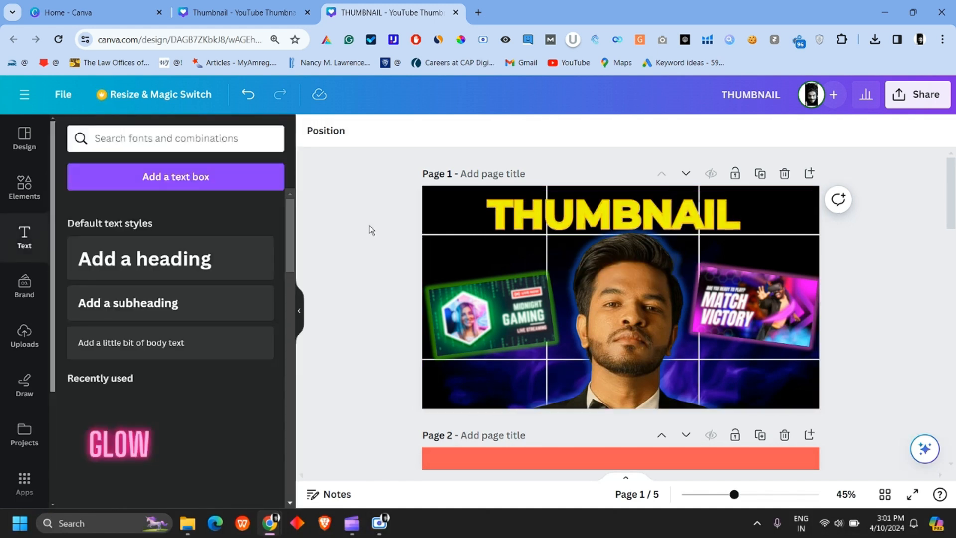
- Delete the grouped white grid lines from page 1
left_click(517, 239)
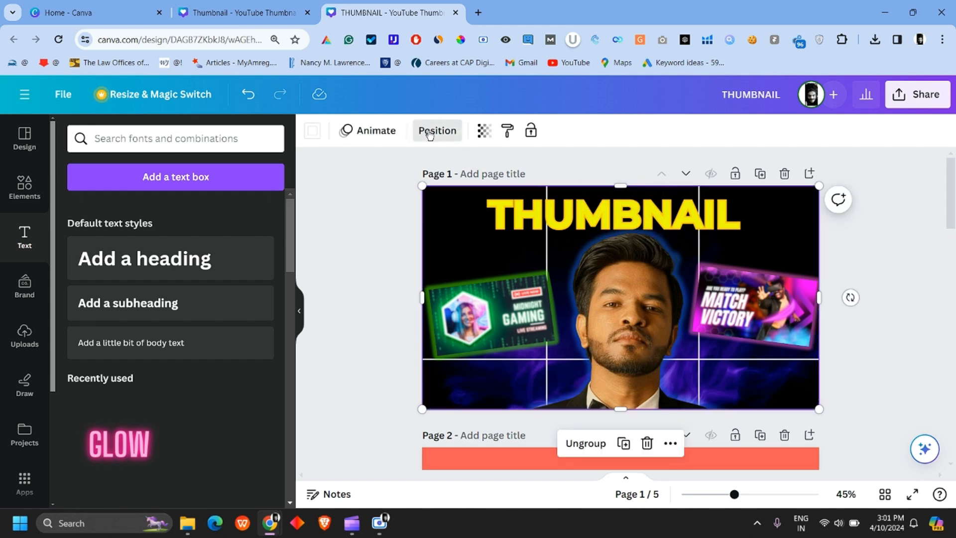
left_click(429, 133)
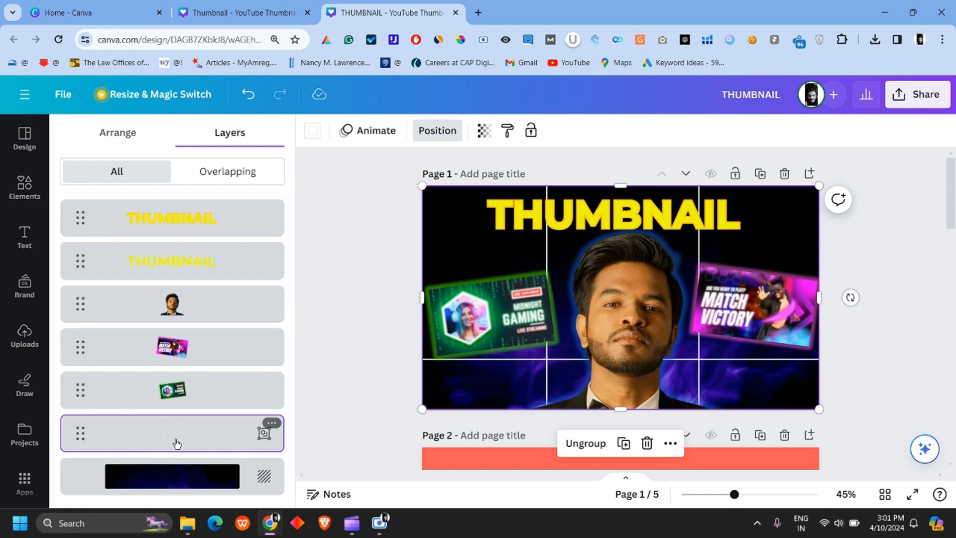
key("Delete")
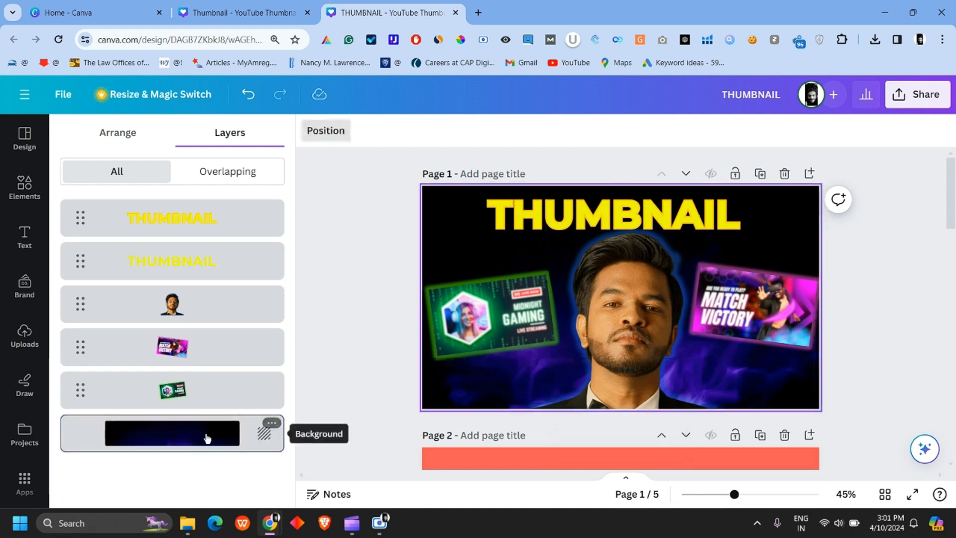
left_click(375, 267)
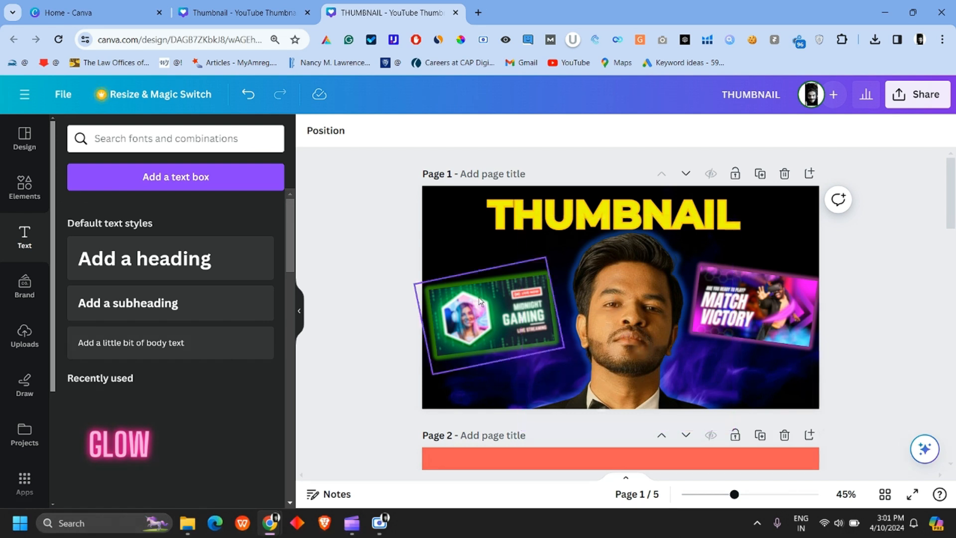
- Search the elements library for BLUE SMOKE graphics and add the square dark-blue smoke frame to page 1
left_click(25, 187)
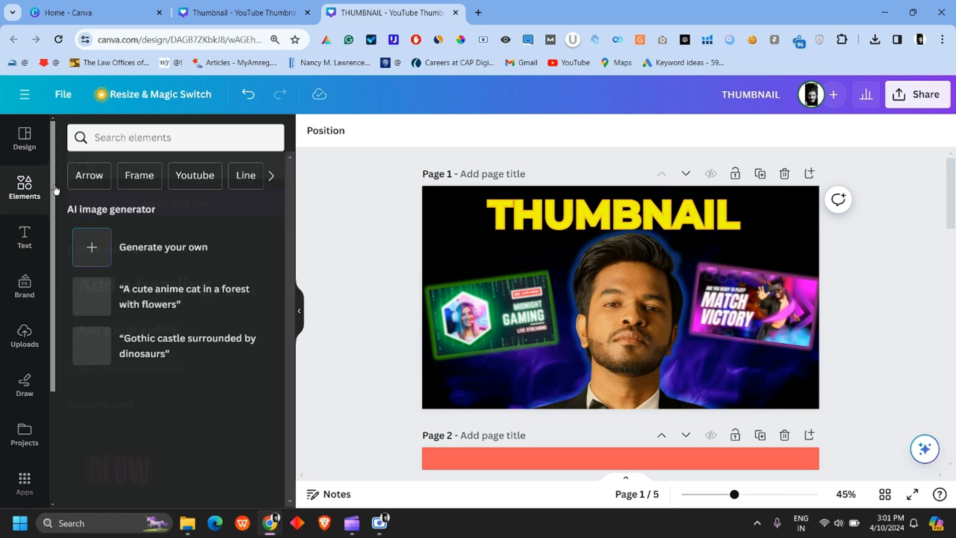
left_click(147, 141)
type("SMOKE")
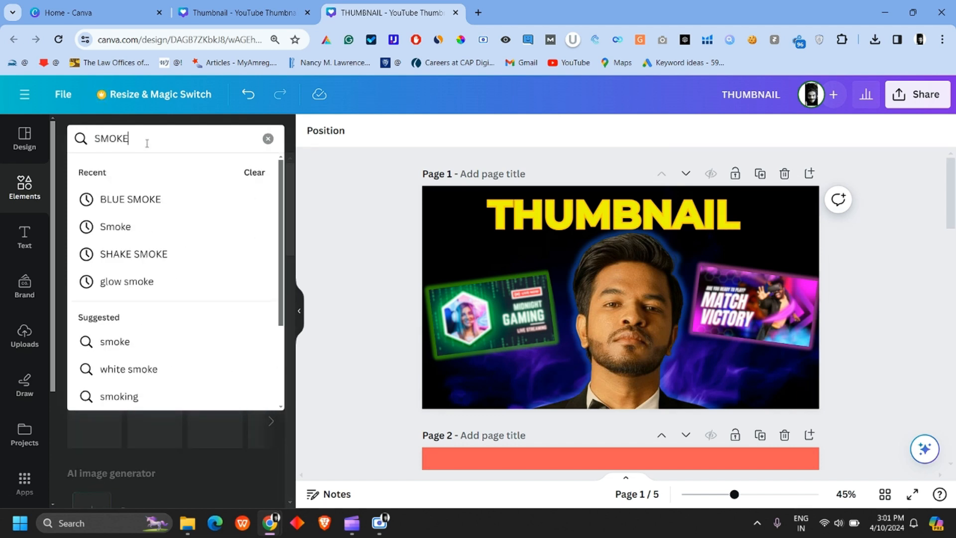
key("Down")
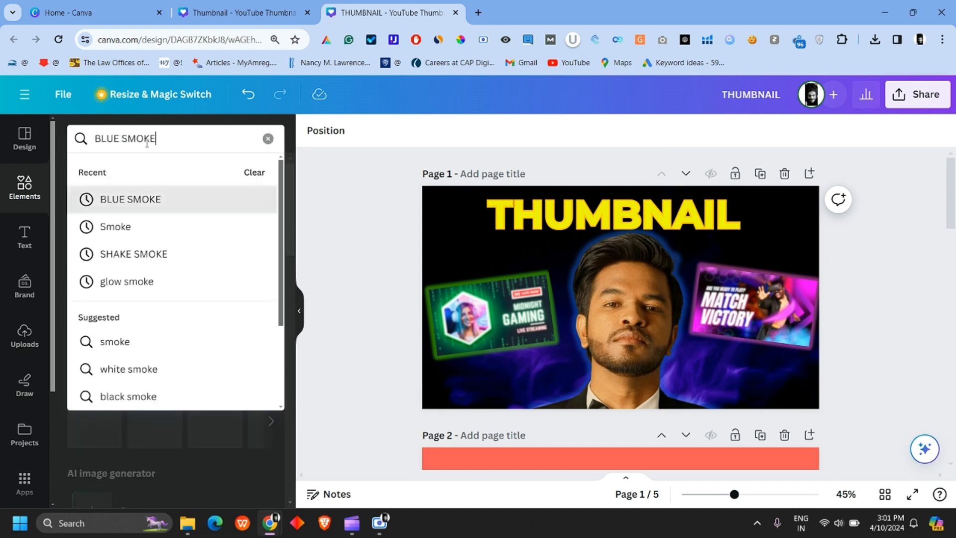
key("Return")
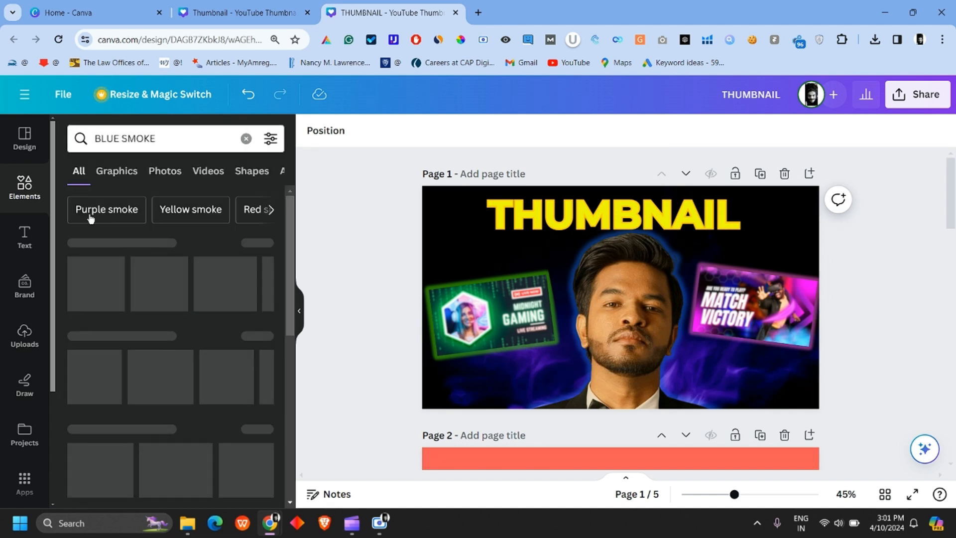
left_click(121, 173)
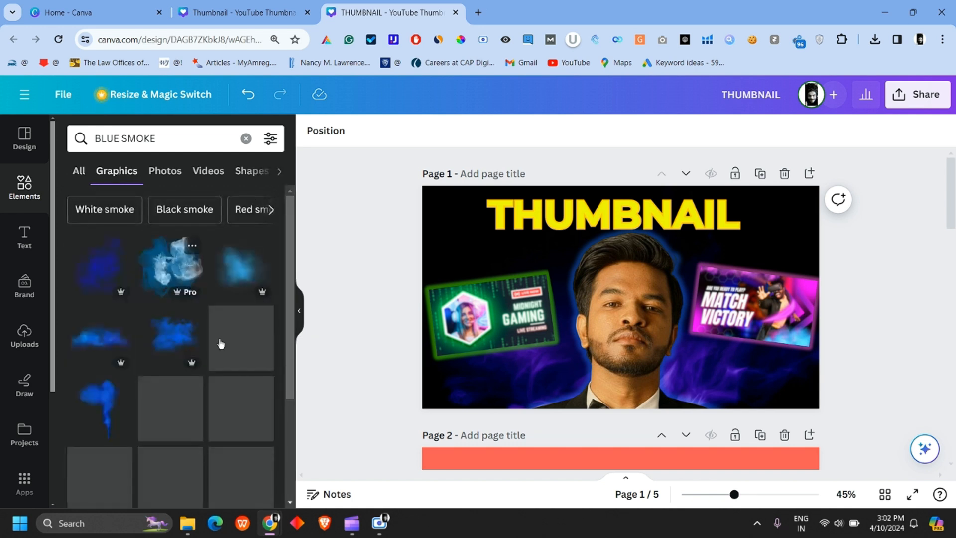
scroll(219, 343, "down", 5)
scroll(217, 347, "down", 5)
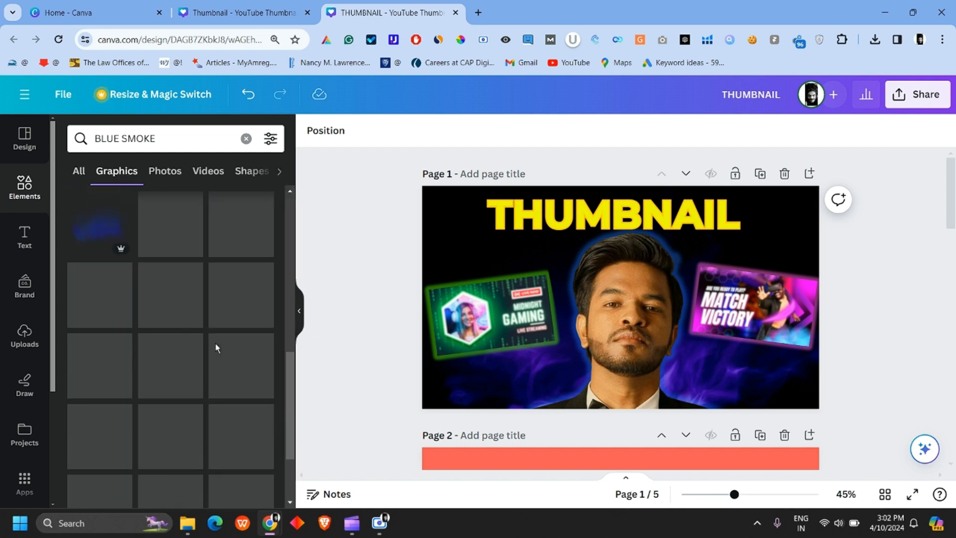
scroll(217, 348, "down", 2)
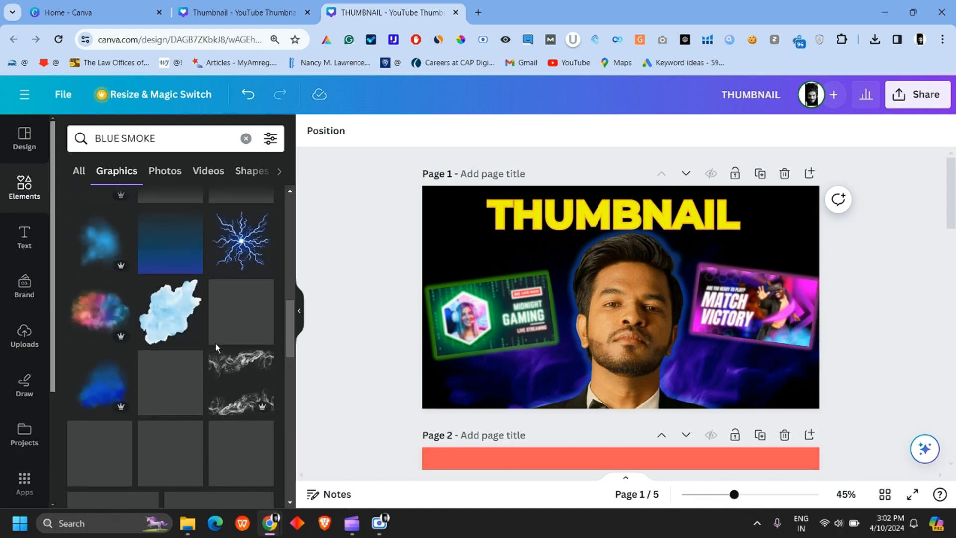
scroll(215, 347, "down", 2)
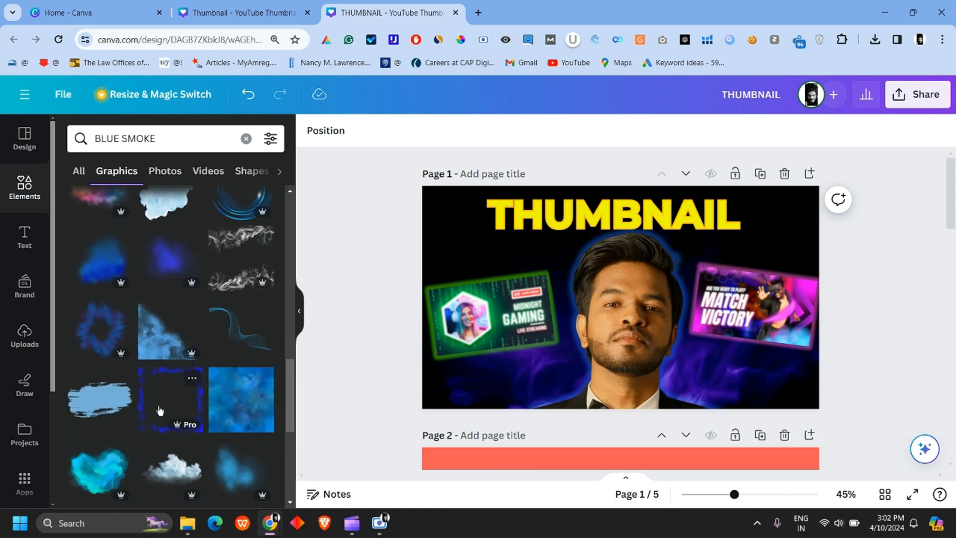
left_click(159, 410)
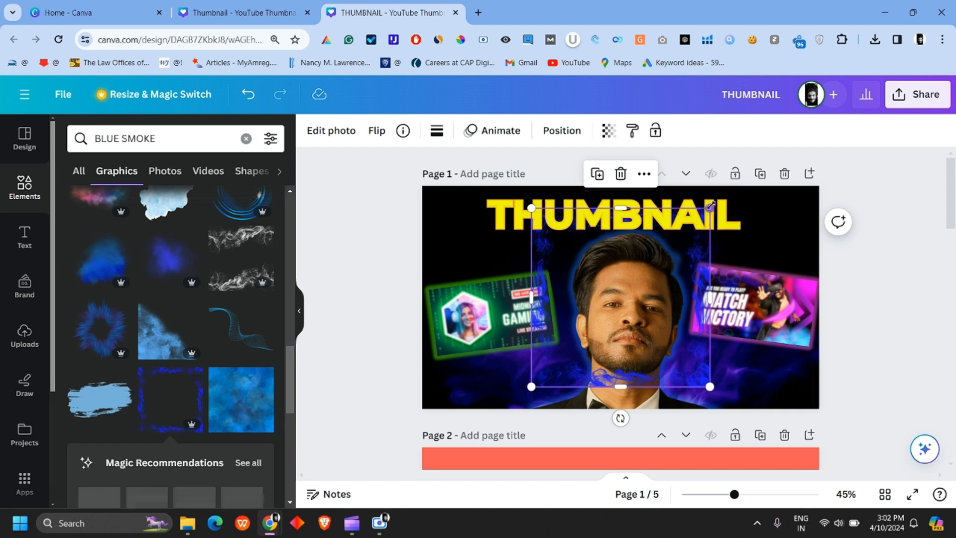
- Enlarge the blue smoke frame to span the full width of page 1 and place its layer directly above the background
left_click_drag(711, 206, 823, 172)
left_click_drag(883, 159, 913, 153)
left_click_drag(670, 264, 563, 291)
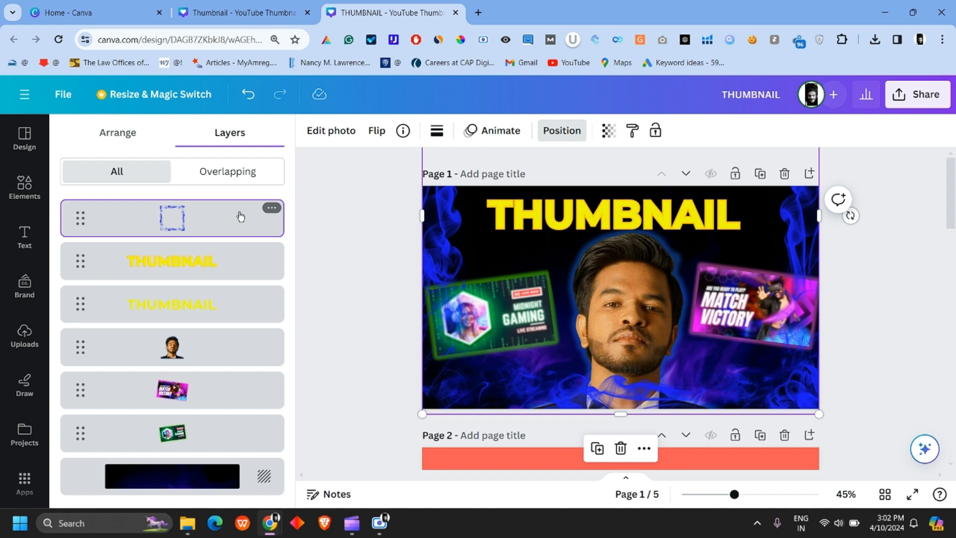
left_click_drag(210, 295, 199, 447)
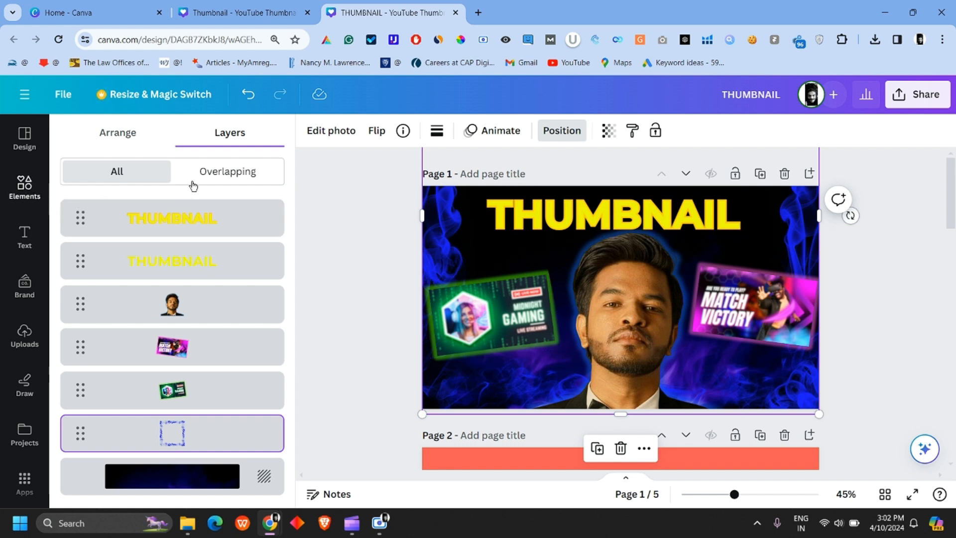
- Search the elements library for GREEN lens flare graphics and add the soft pale-green round glow to page 1
left_click(25, 186)
left_click(145, 140)
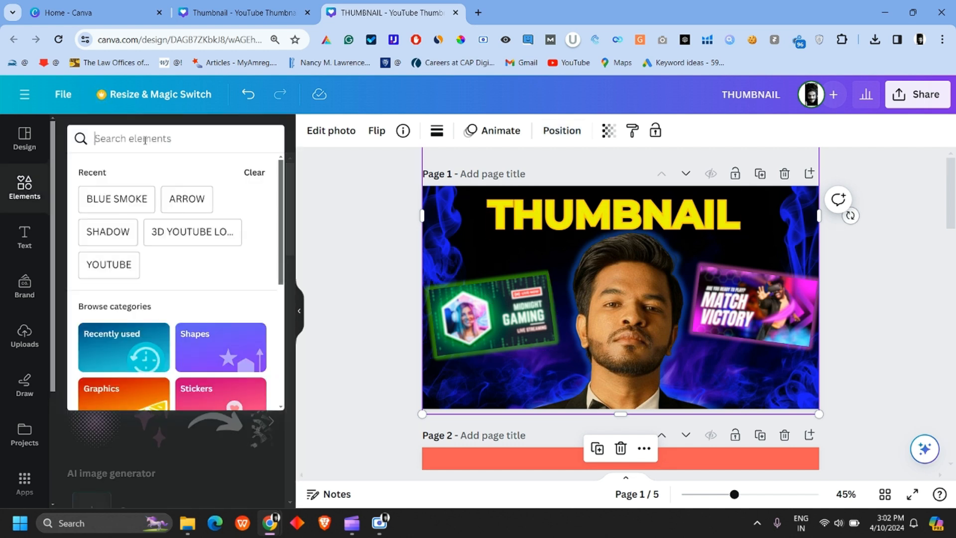
type("L")
key("BackSpace")
type("GREEN lens flare")
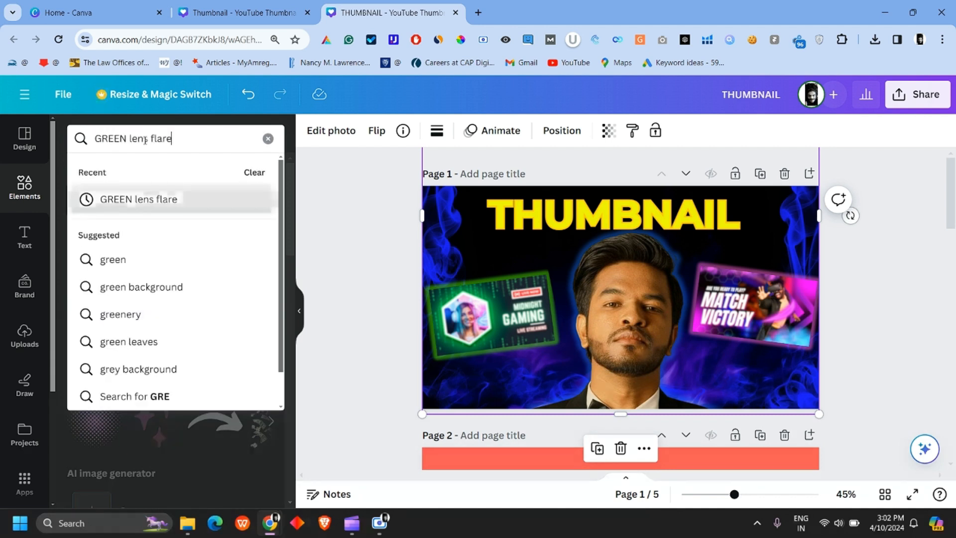
left_click(147, 196)
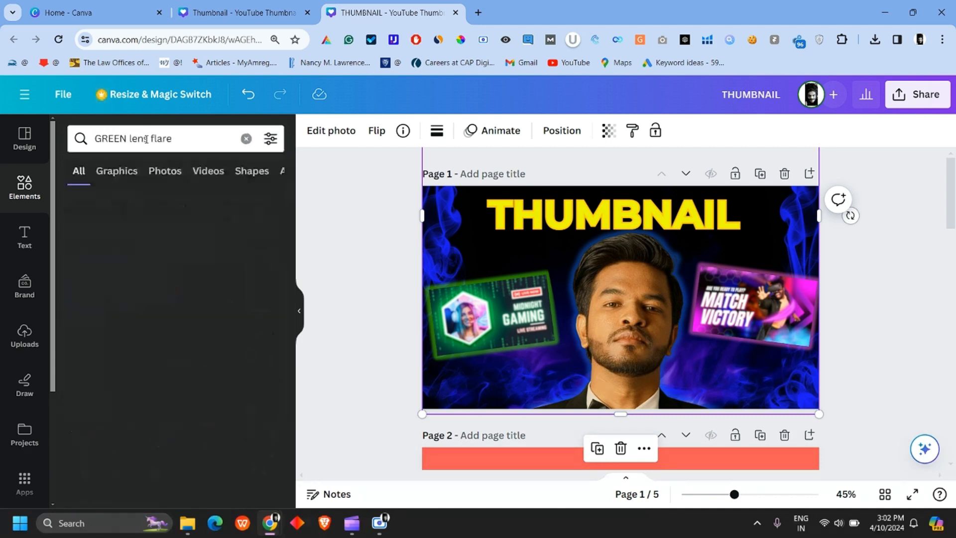
left_click(115, 173)
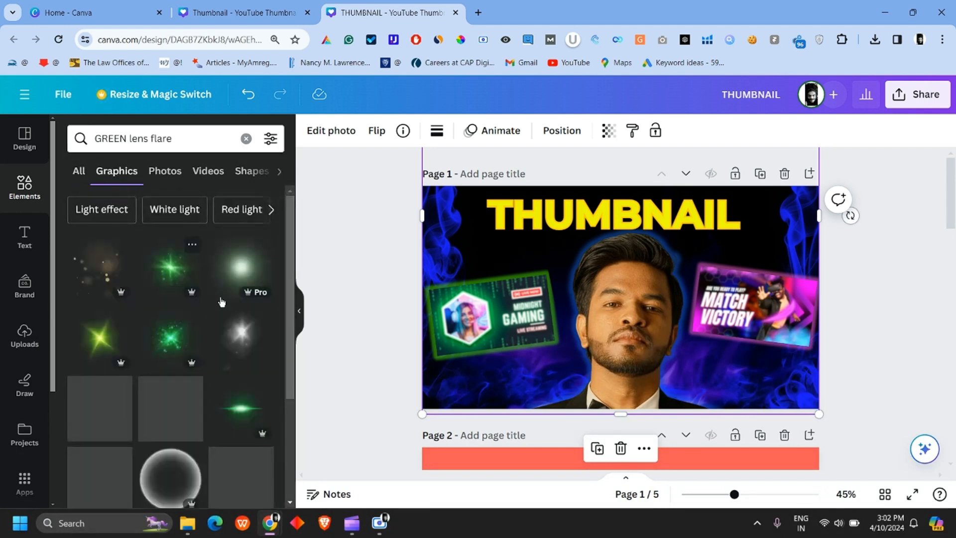
left_click(241, 270)
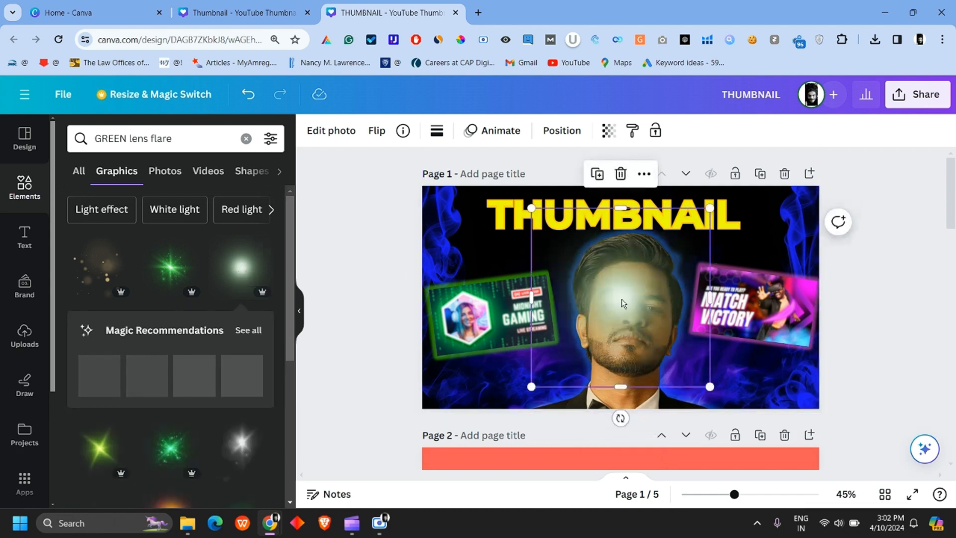
- Enlarge the green glow and position it over the MIDNIGHT GAMING image
left_click_drag(624, 301, 581, 304)
left_click_drag(598, 267, 594, 271)
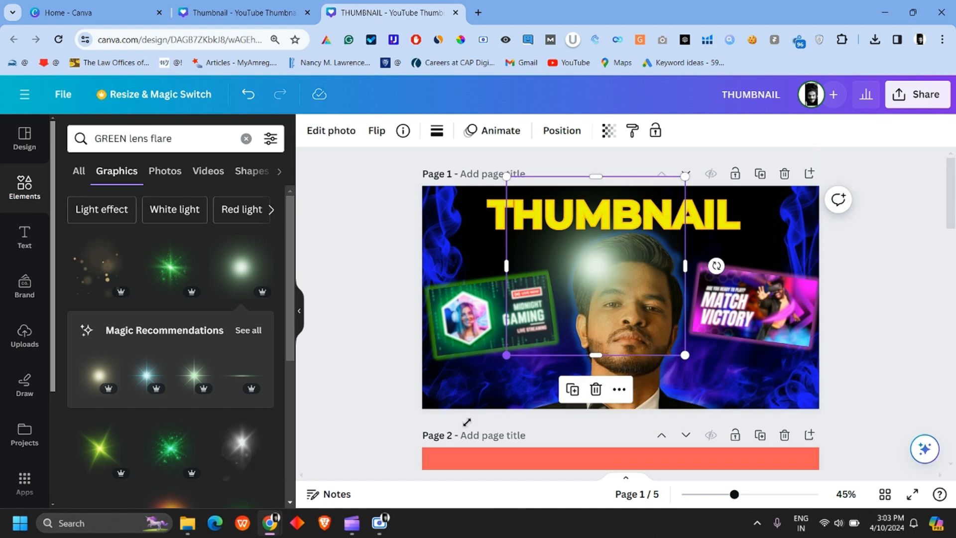
left_click_drag(506, 355, 452, 409)
left_click_drag(573, 296, 573, 297)
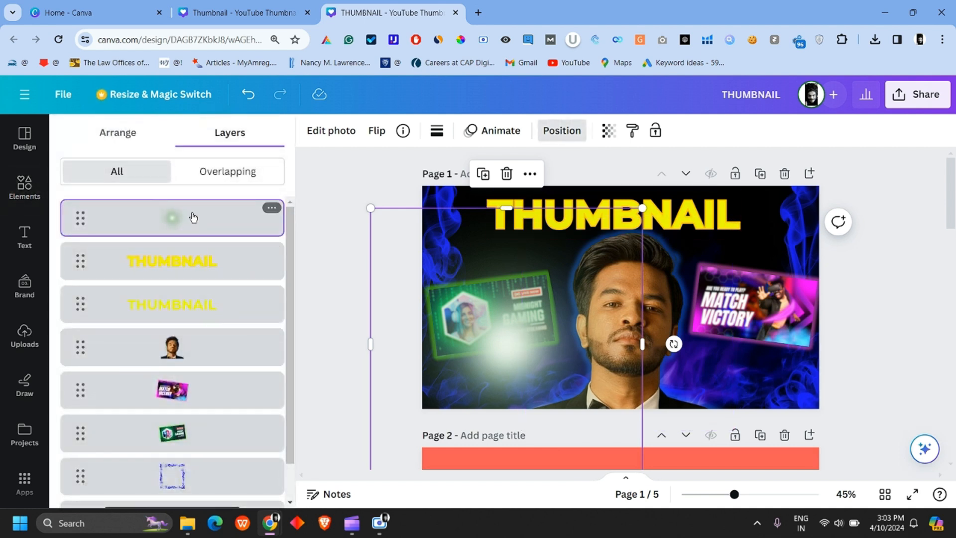
- Move the green glow's layer directly beneath the MIDNIGHT GAMING image and shift the glow slightly up and left behind it
left_click_drag(189, 367, 196, 417)
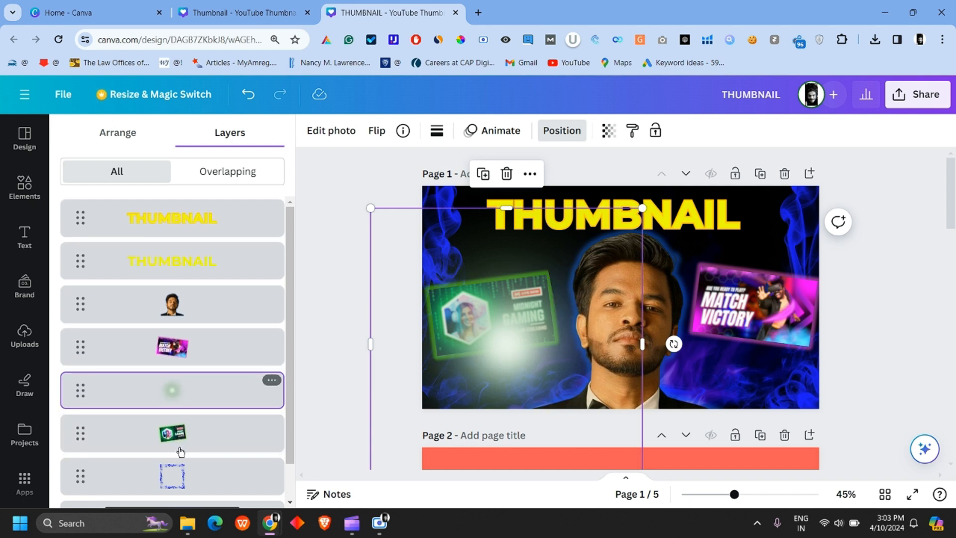
left_click_drag(181, 452, 187, 453)
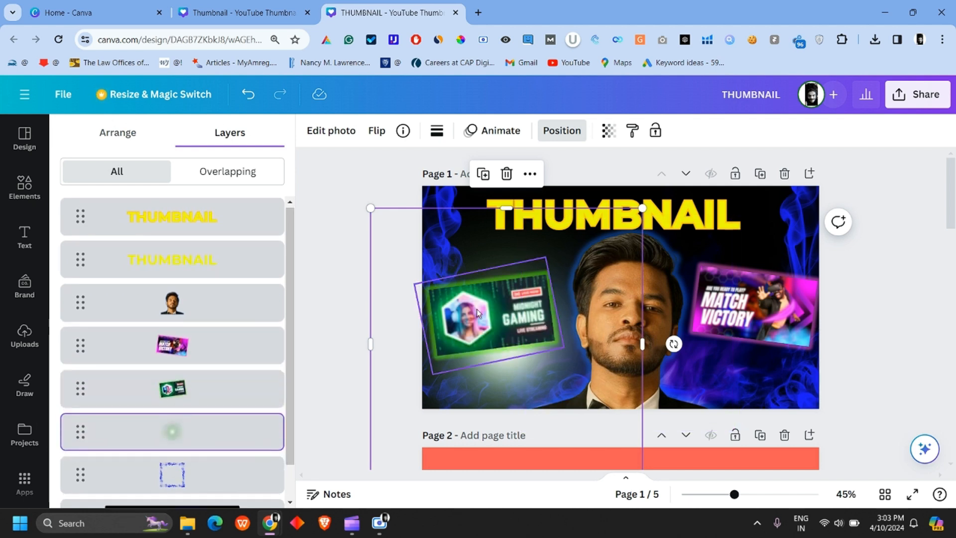
left_click_drag(480, 227, 471, 212)
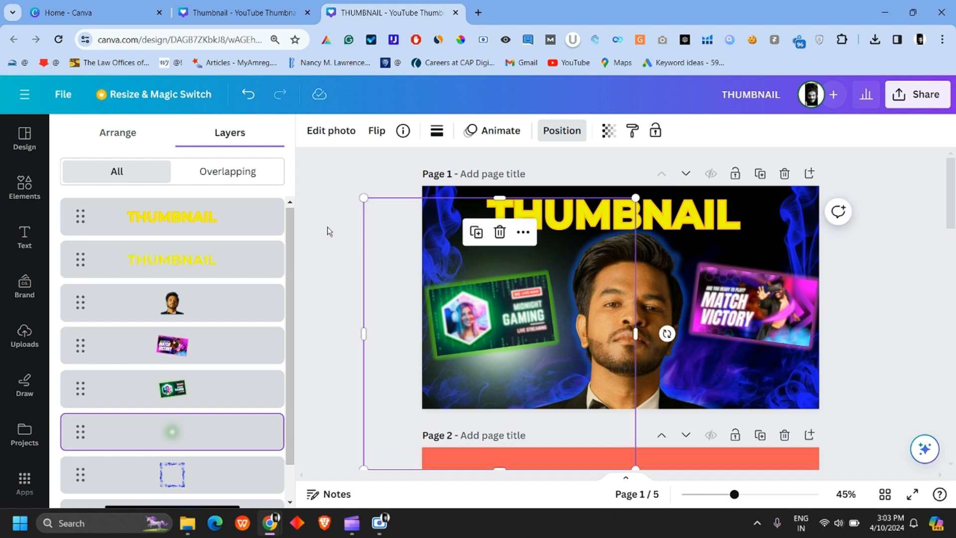
- Nudge the MIDNIGHT GAMING image slightly down and toward the portrait, and select the MATCH VICTORY image
left_click(26, 188)
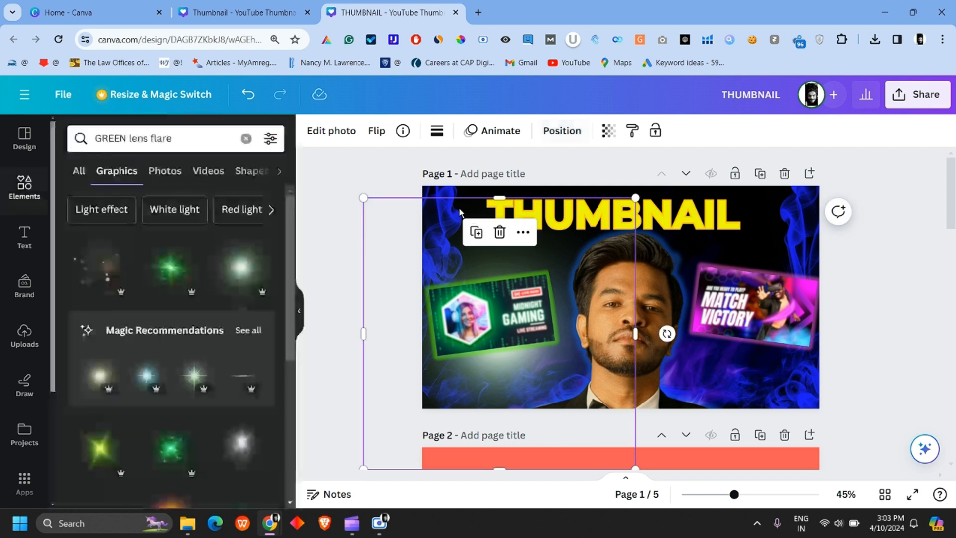
left_click(349, 218)
left_click(490, 314)
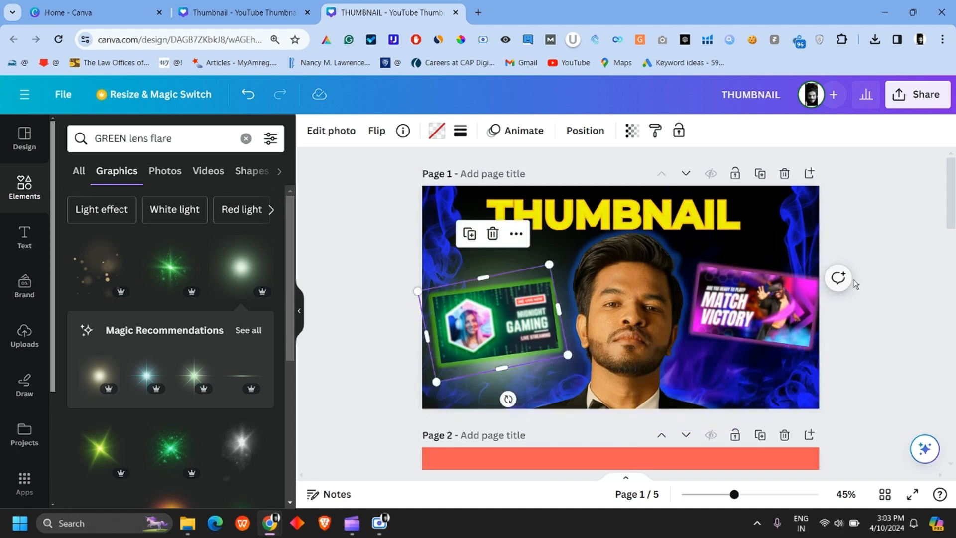
left_click(771, 302)
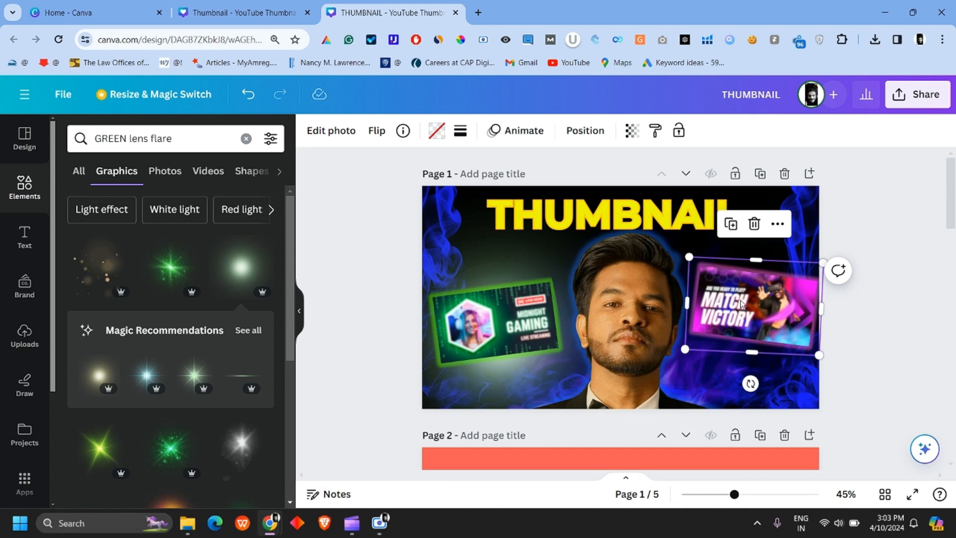
- Undo the last change and group the MIDNIGHT GAMING image with its green glow
key("ctrl+z")
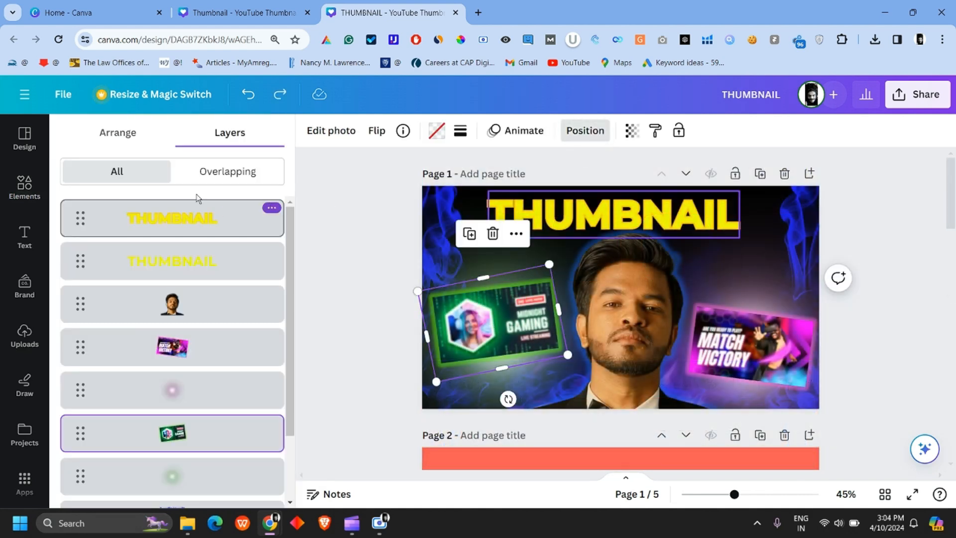
scroll(212, 319, "down", 2)
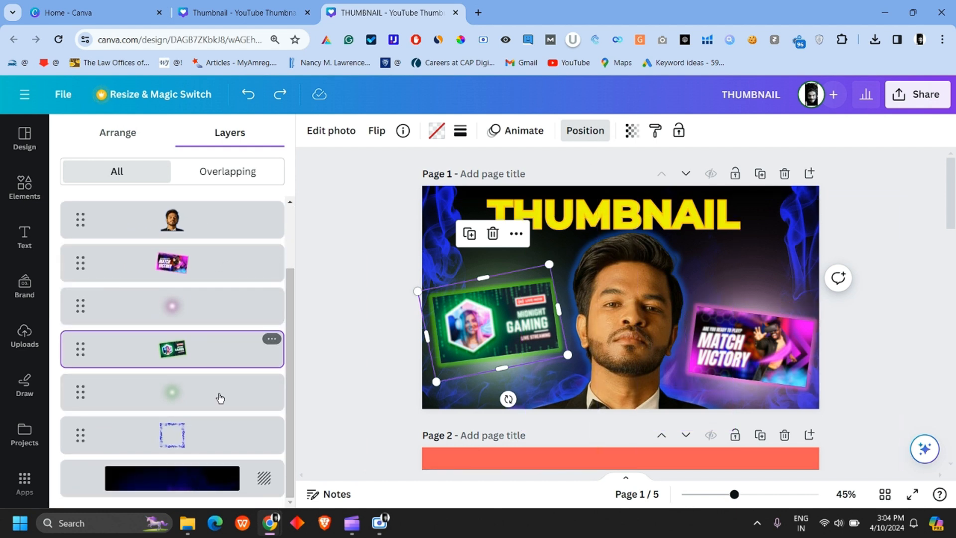
left_click(486, 279, "shift")
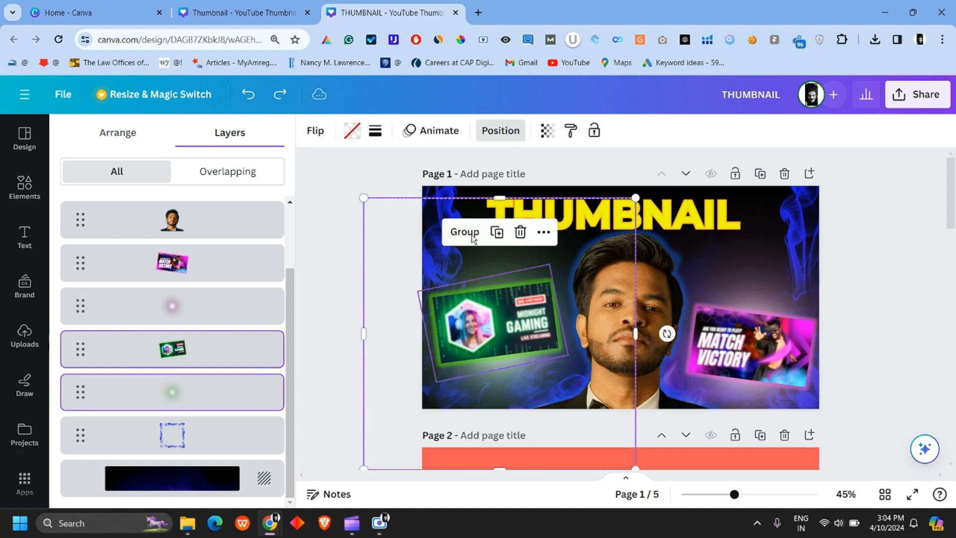
left_click(473, 238)
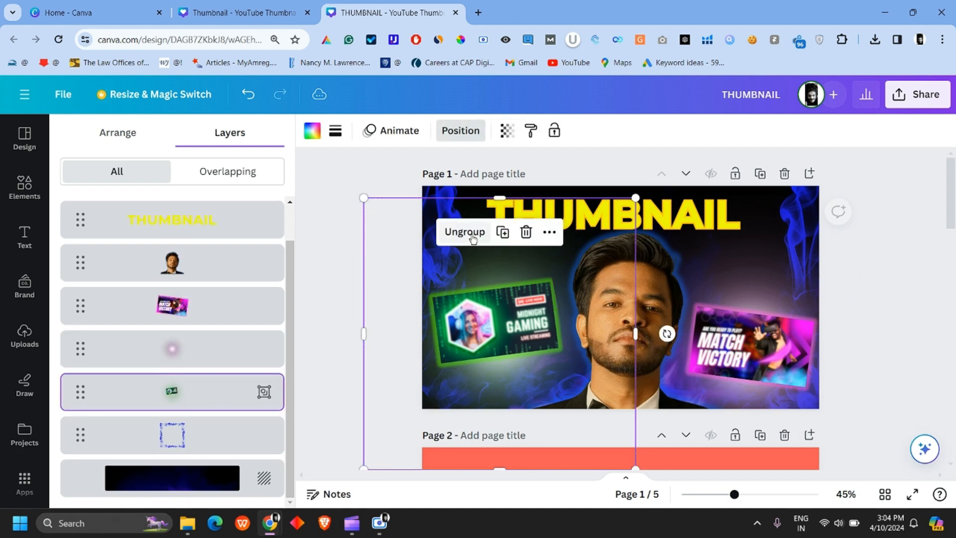
- Group the MATCH VICTORY image with its pink glow and move the group slightly upward
left_click(209, 306)
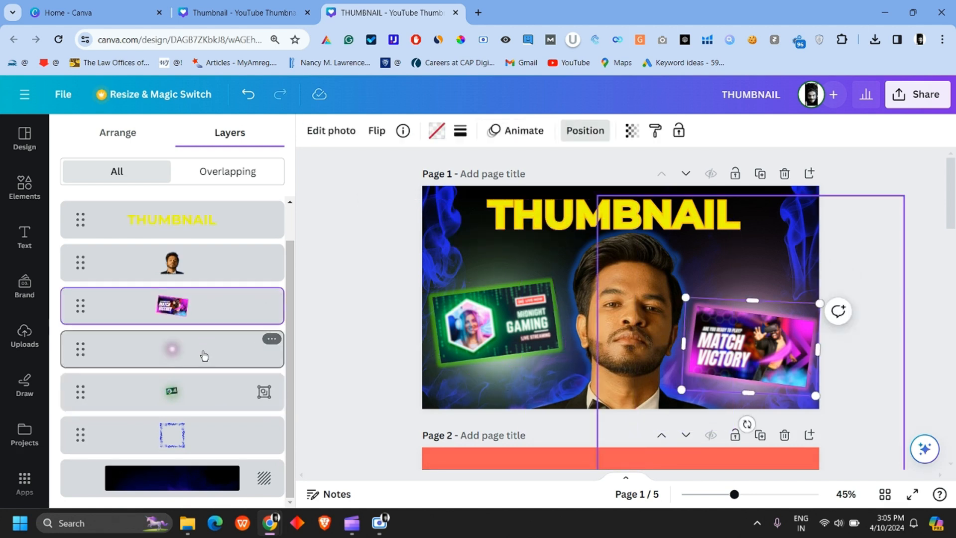
left_click(205, 356, "shift")
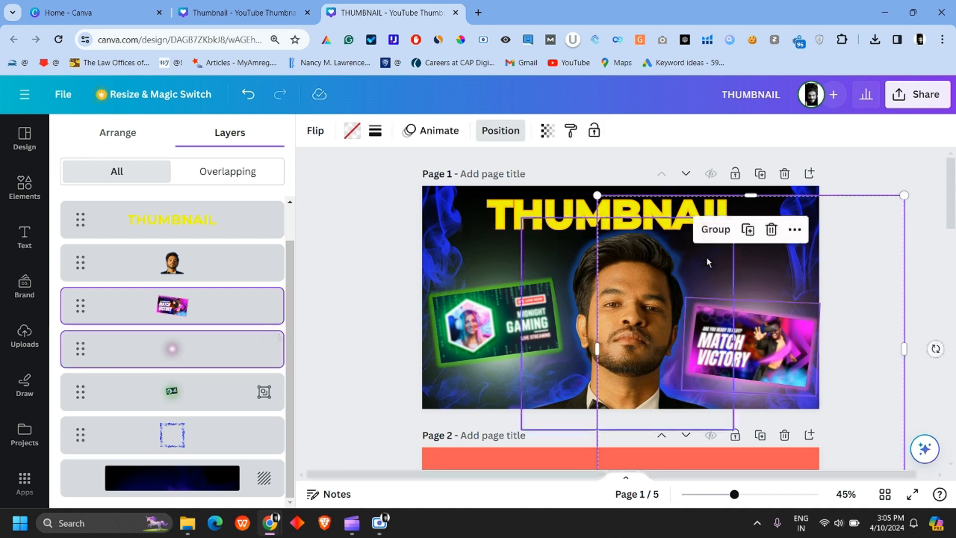
left_click(703, 227)
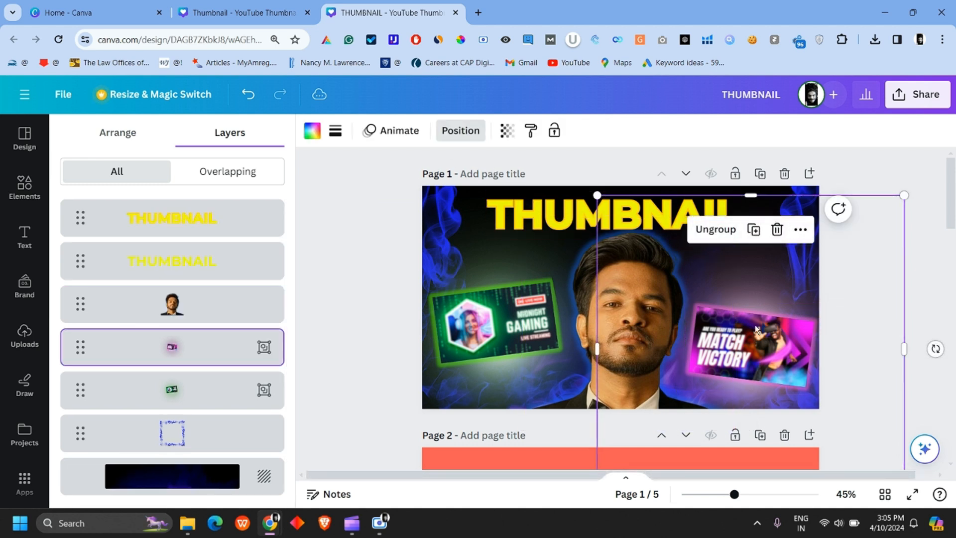
left_click_drag(765, 347, 761, 336)
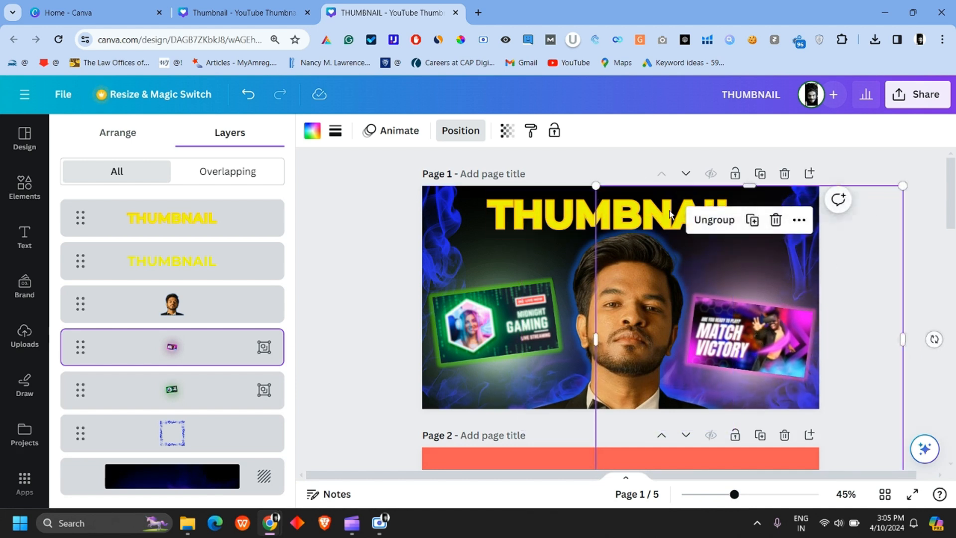
- Shift the MIDNIGHT GAMING group slightly down and toward the portrait
left_click(501, 323)
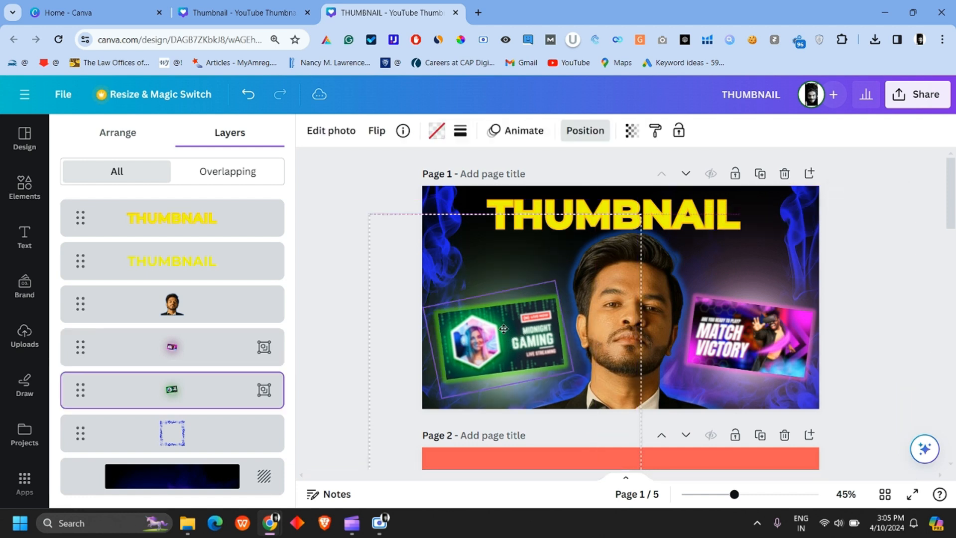
left_click_drag(501, 323, 503, 329)
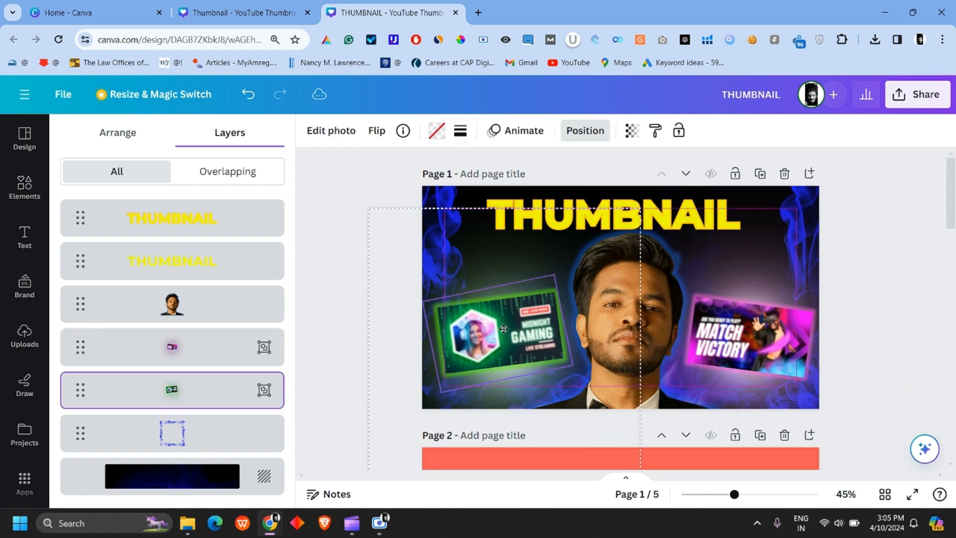
left_click(352, 294)
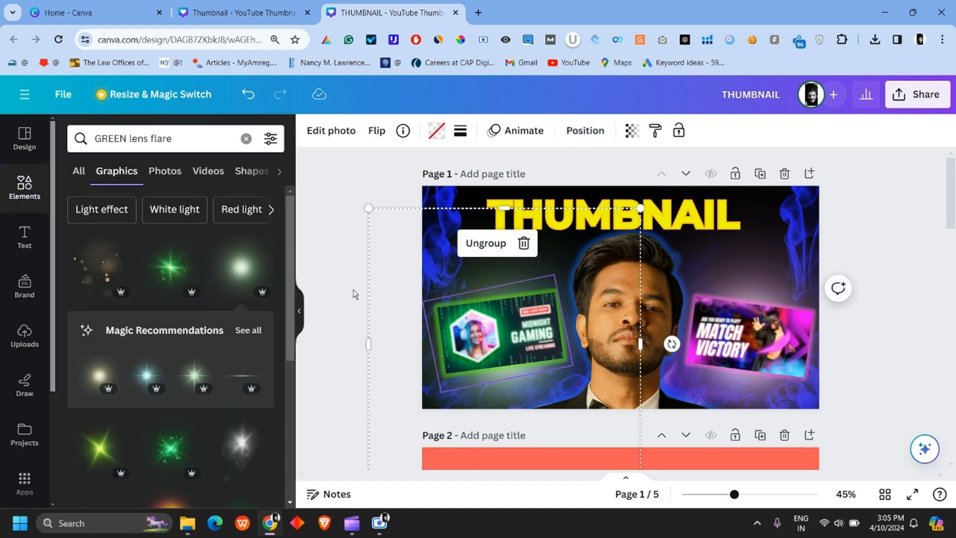
- Search the graphics for "BLUE lens flare" and add the soft round blue glow to page 1
left_click(354, 294)
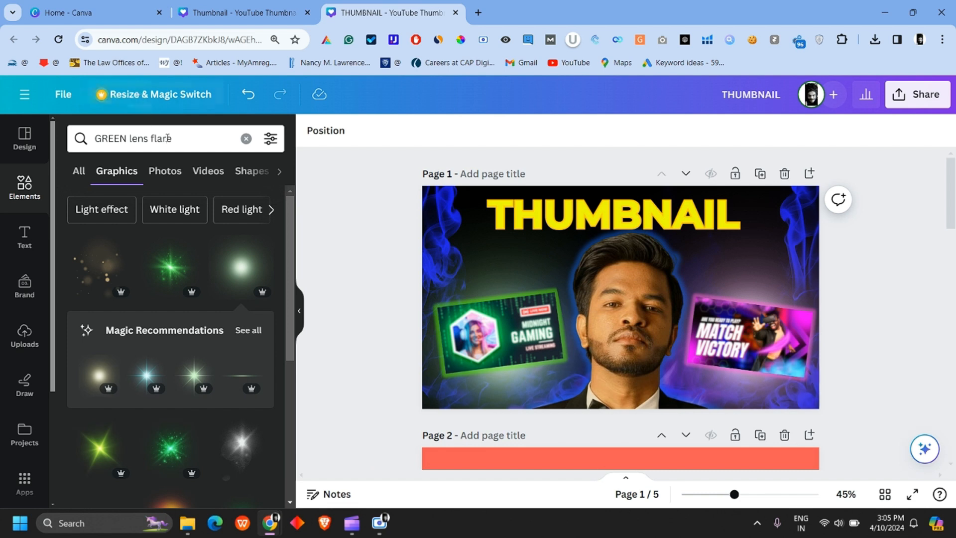
left_click(124, 139)
double_click(124, 138)
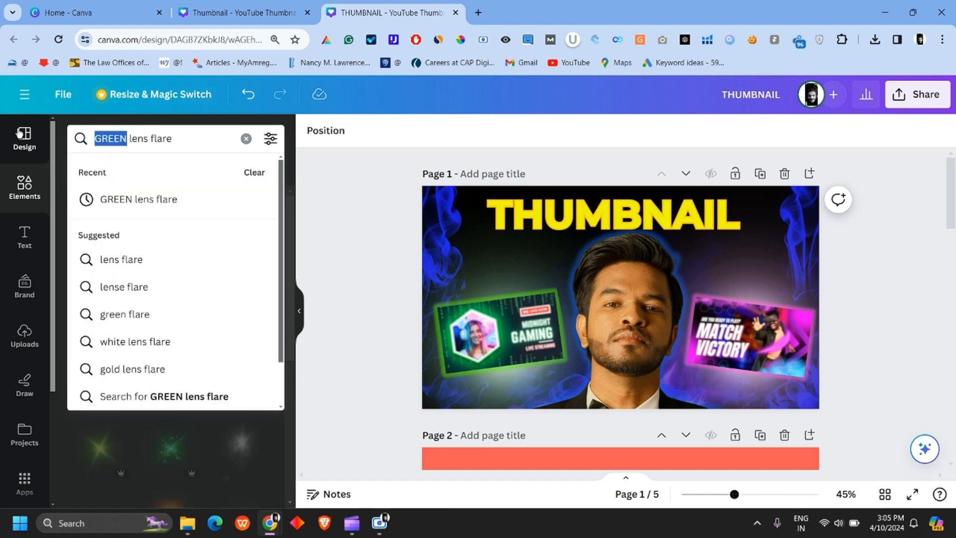
type("BLUE")
key("Return")
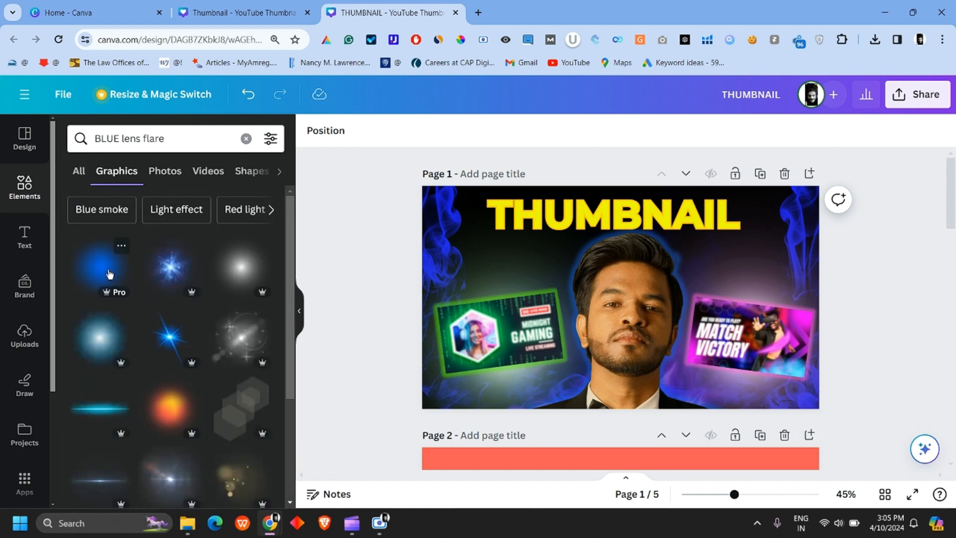
left_click(110, 274)
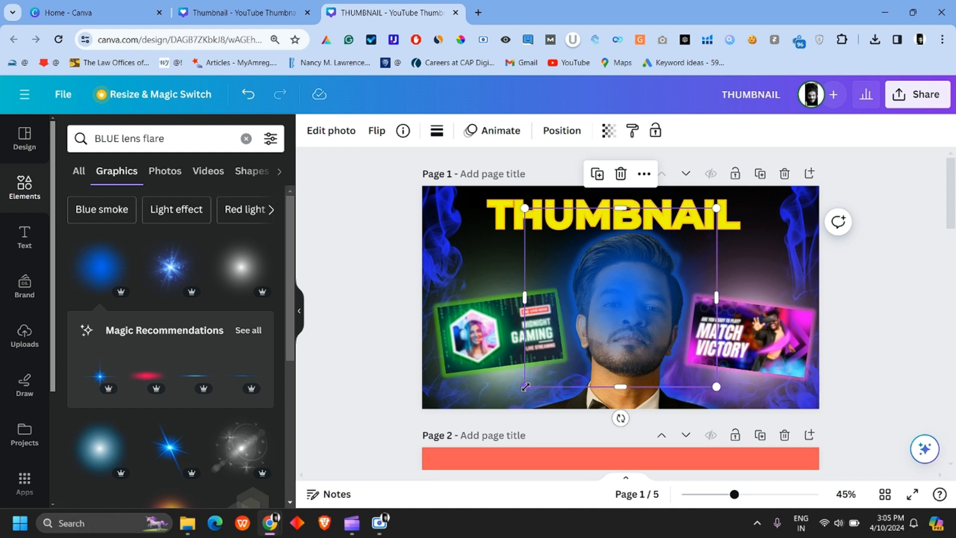
- Enlarge the blue glow around the portrait until it spans nearly the full height of page 1
left_click_drag(524, 387, 501, 409)
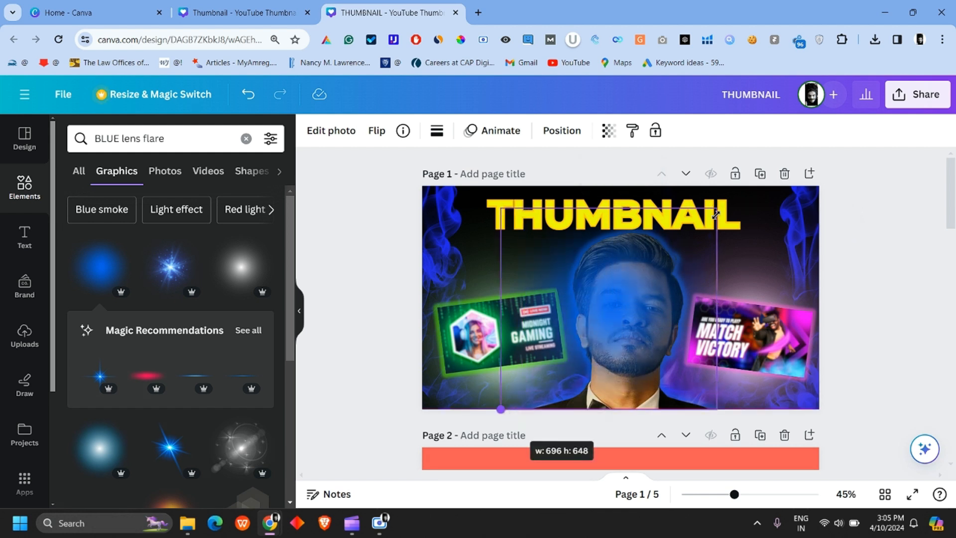
left_click_drag(733, 193, 737, 191)
right_click(738, 191)
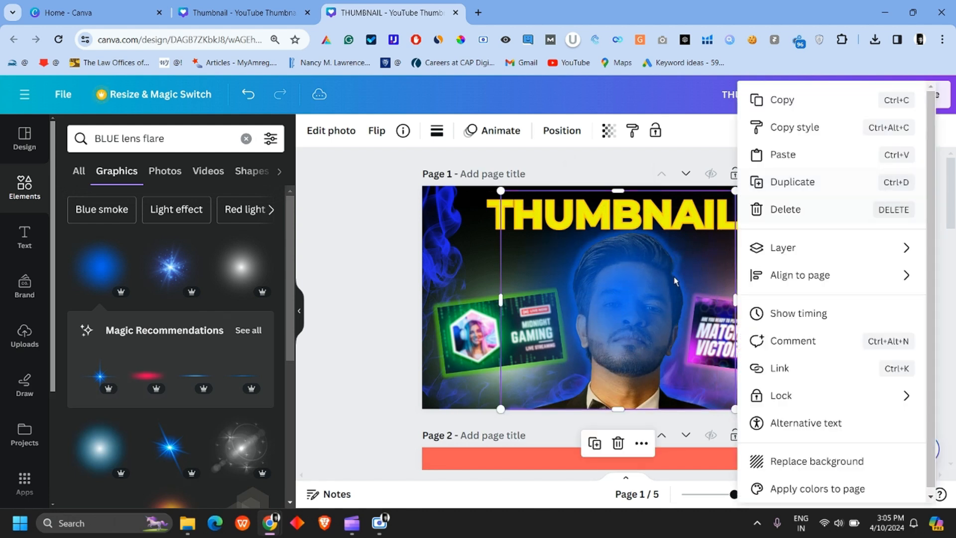
left_click(609, 276)
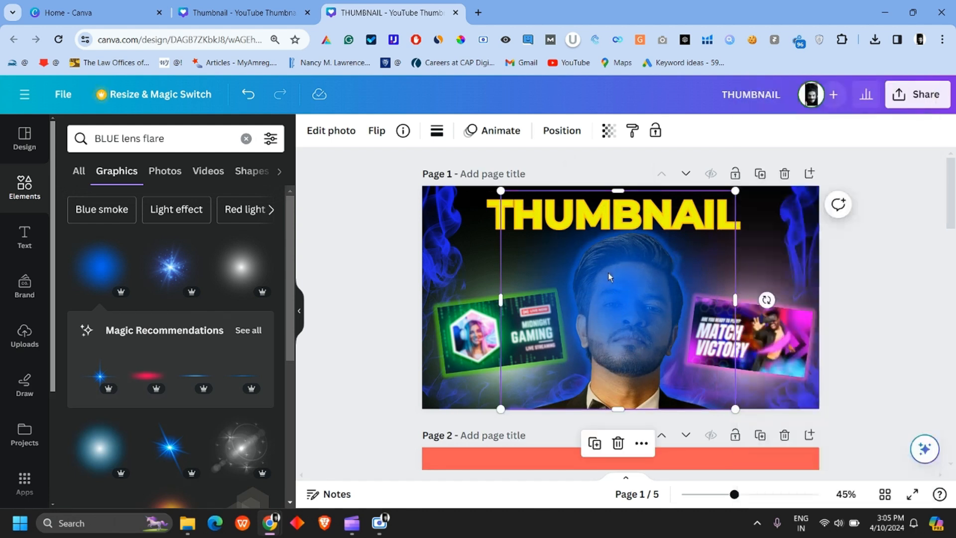
- Place the blue glow layer directly behind the portrait and select the portrait and glow layers together
left_click(561, 141)
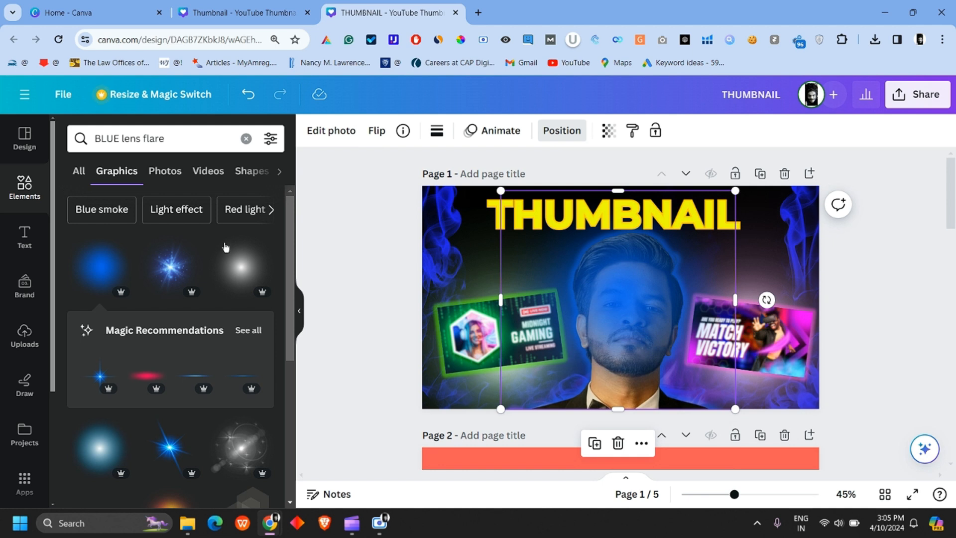
left_click_drag(182, 304, 358, 342)
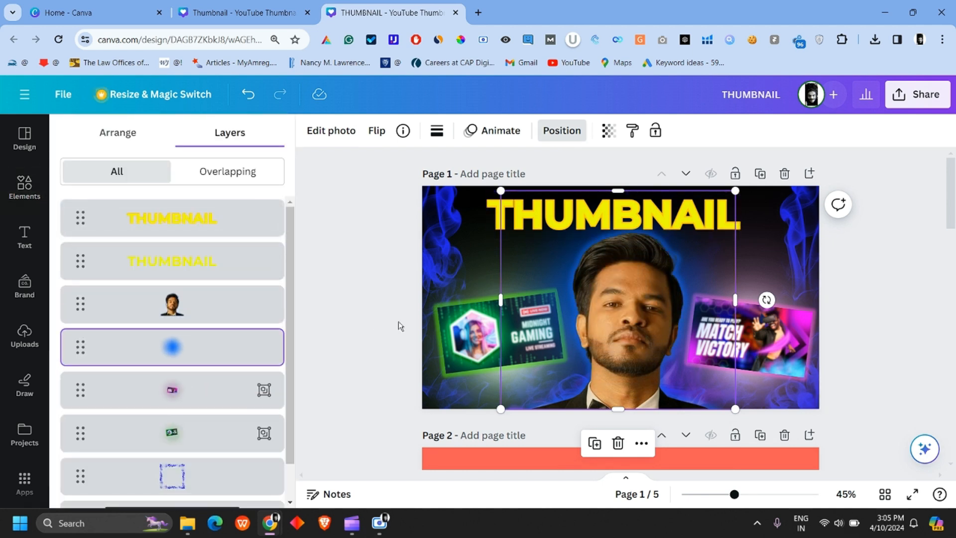
left_click(239, 317)
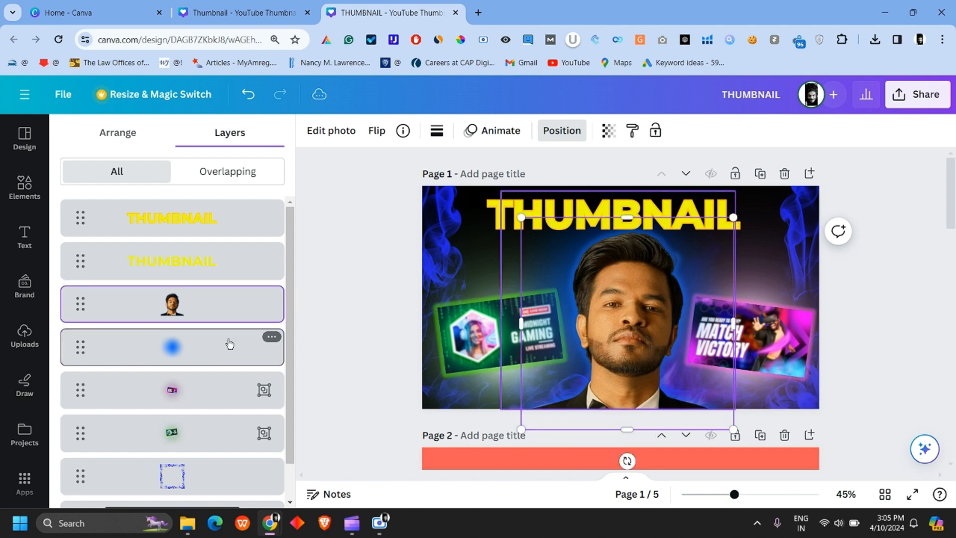
left_click(232, 344, "shift")
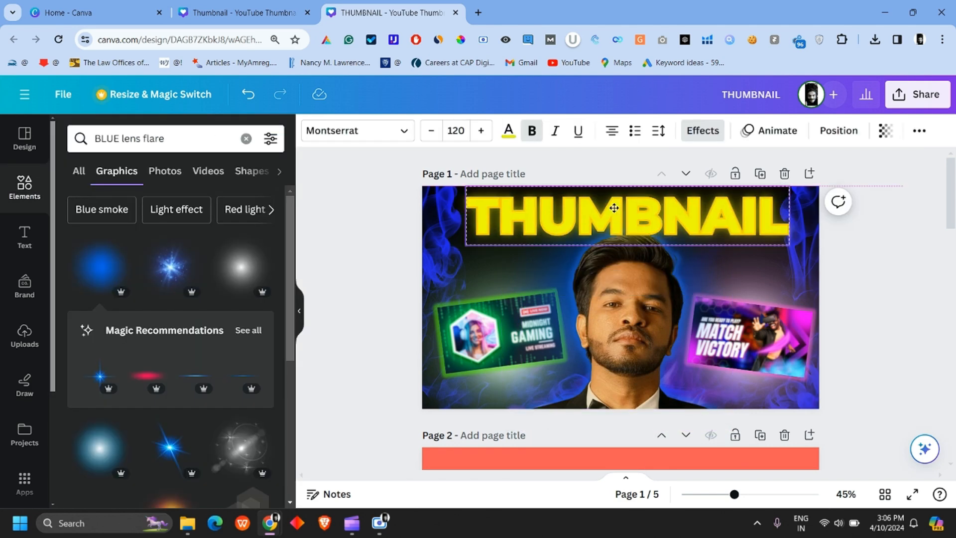
- Center the enlarged THUMBNAIL heading horizontally along the upper edge of page 1 and open the sharing options
left_click_drag(613, 209, 602, 208)
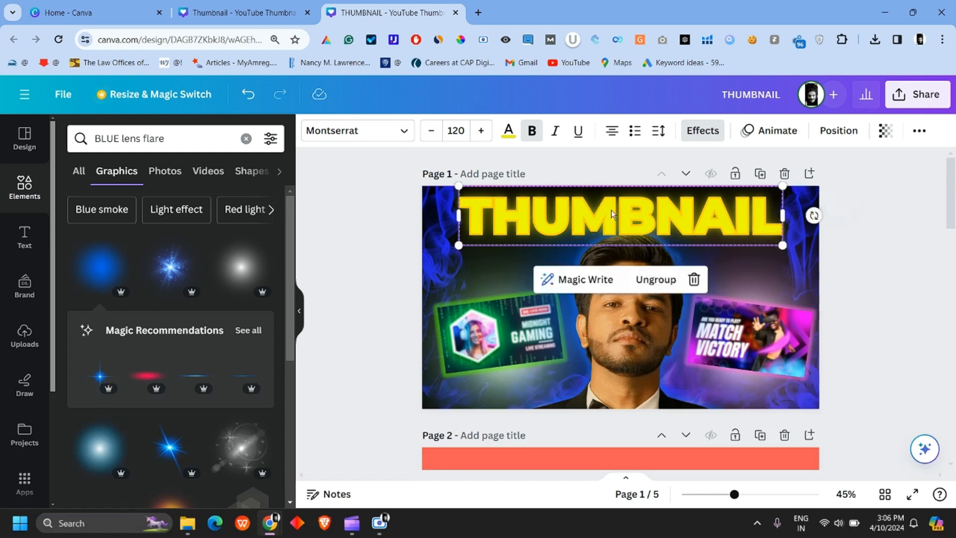
left_click(418, 226)
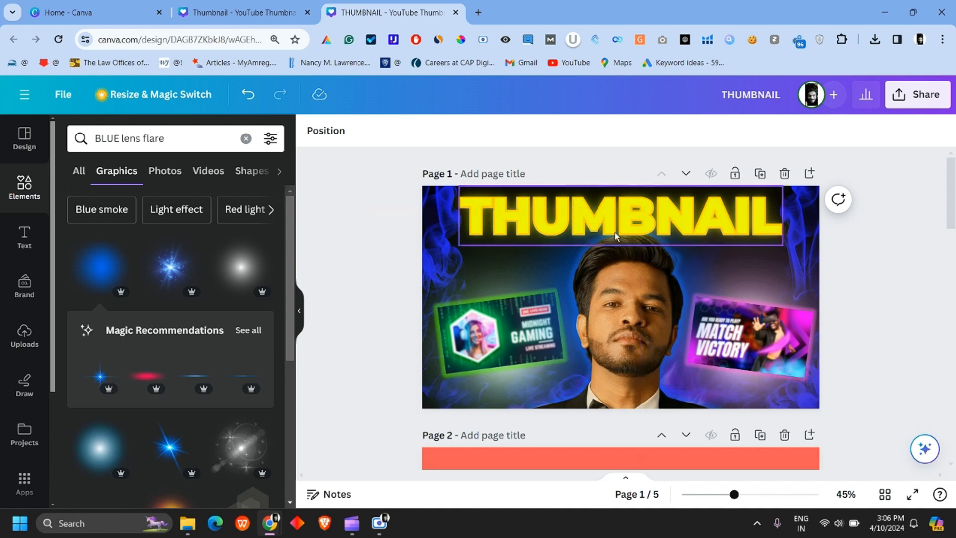
left_click(910, 99)
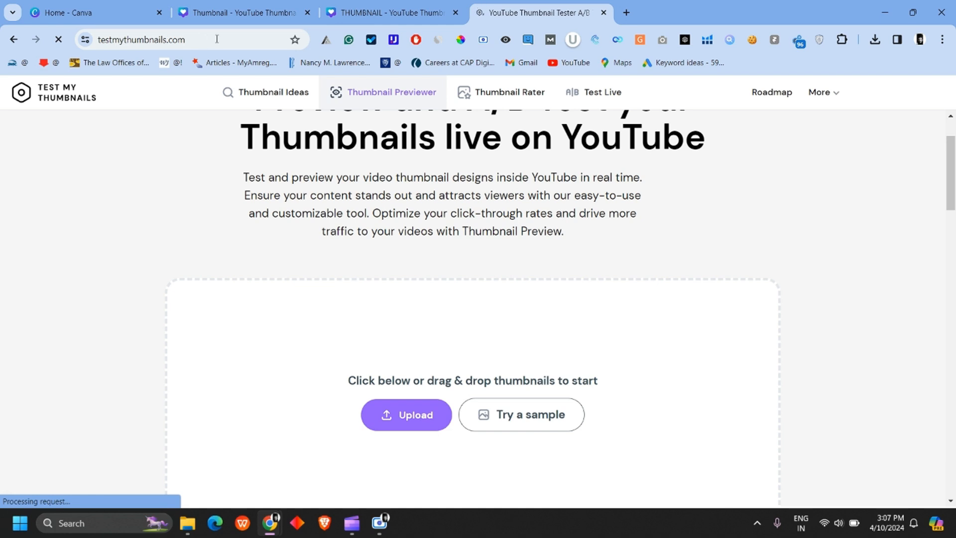
left_click(217, 39)
left_click_drag(250, 38, 93, 51)
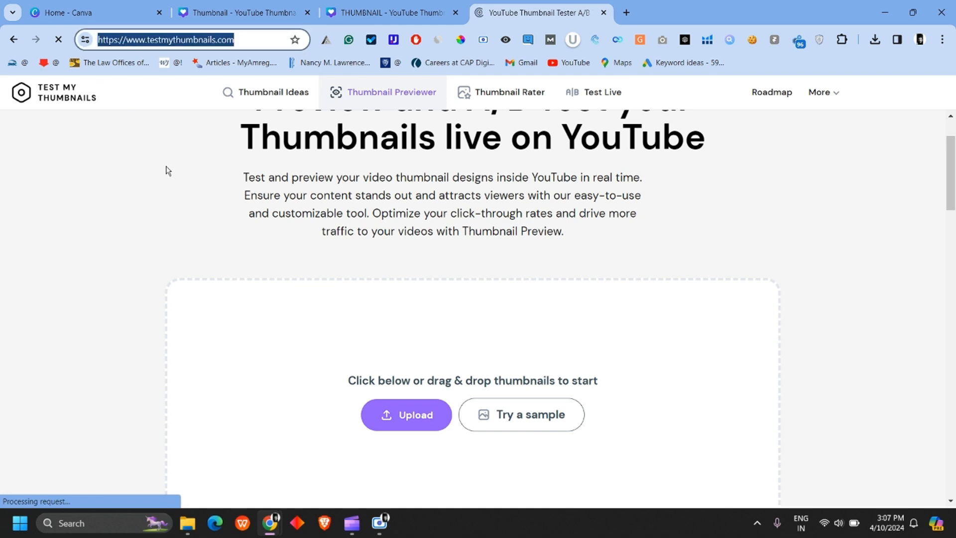
left_click(175, 184)
left_click(220, 41)
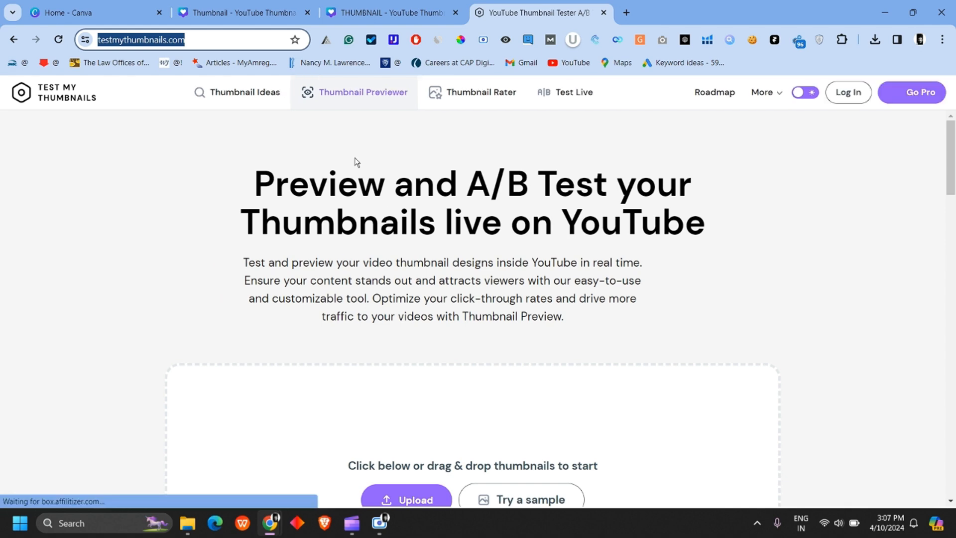
- Open the Thumbnail Rater on testmythumbnails.com and highlight CTR in its description
left_click(481, 96)
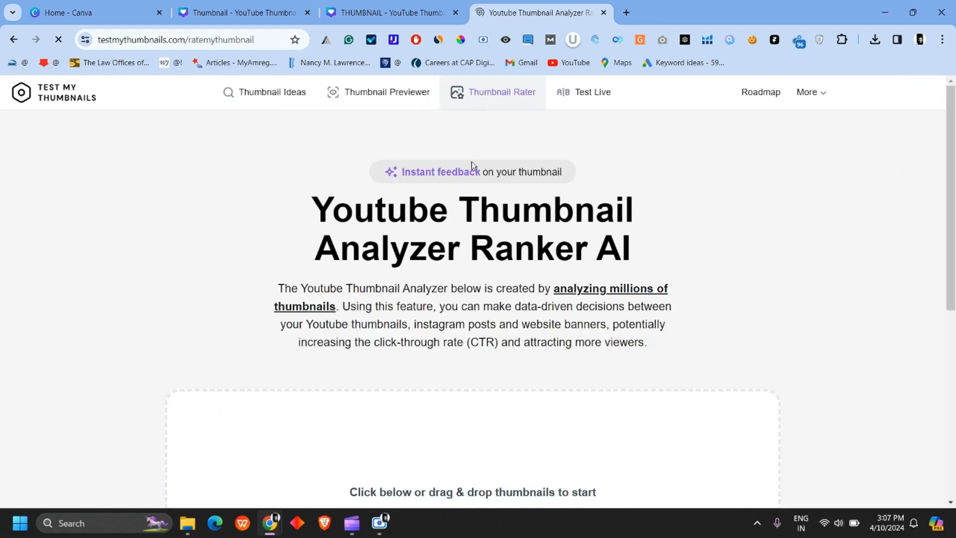
scroll(416, 213, "down", 2)
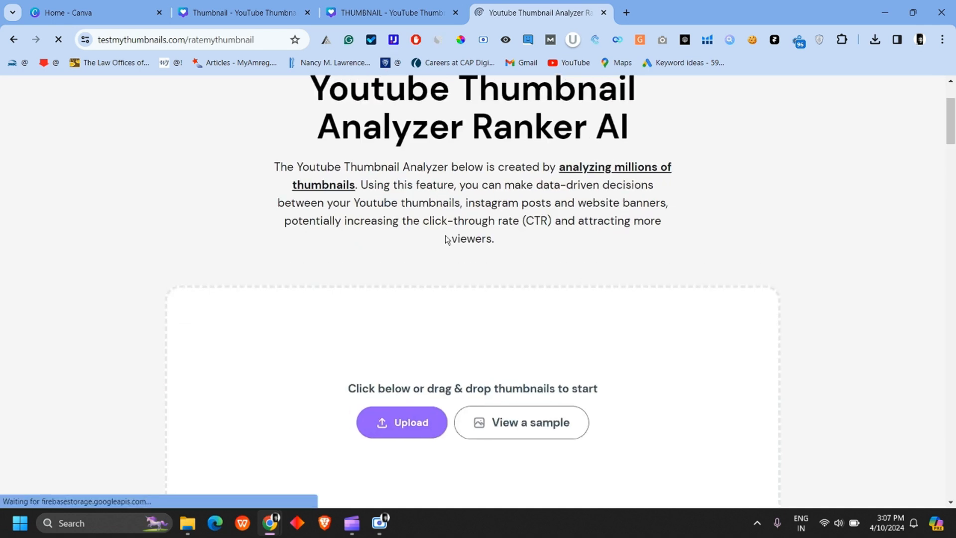
left_click_drag(526, 220, 561, 220)
left_click_drag(408, 242, 395, 243)
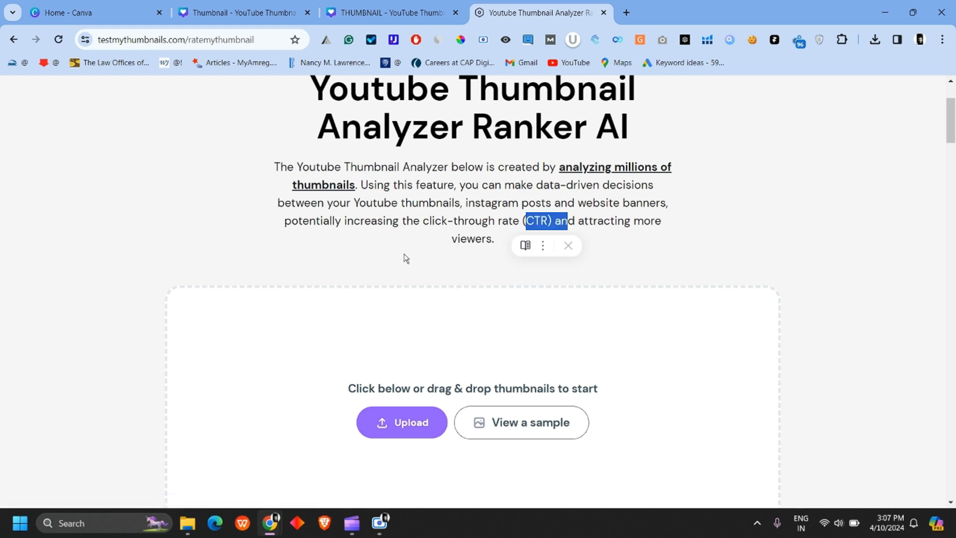
scroll(407, 258, "down", 1)
- Upload the finished thumbnail image from the Downloads folder for rating and highlight its rating score
left_click(398, 361)
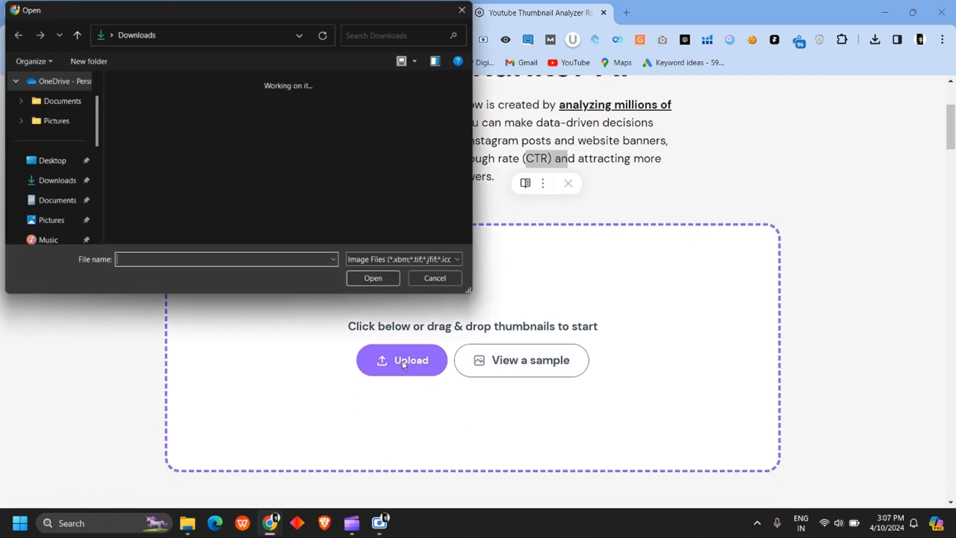
double_click(273, 232)
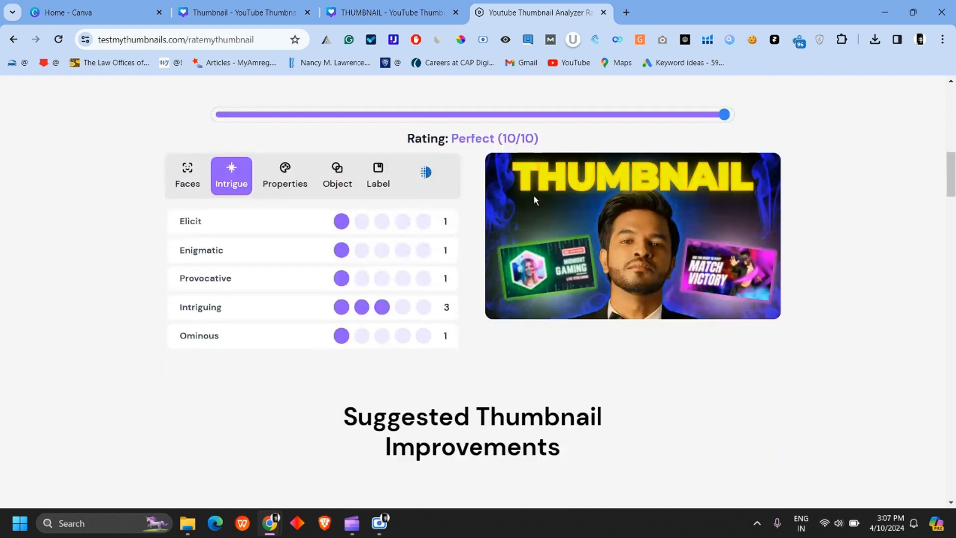
left_click_drag(504, 143, 536, 143)
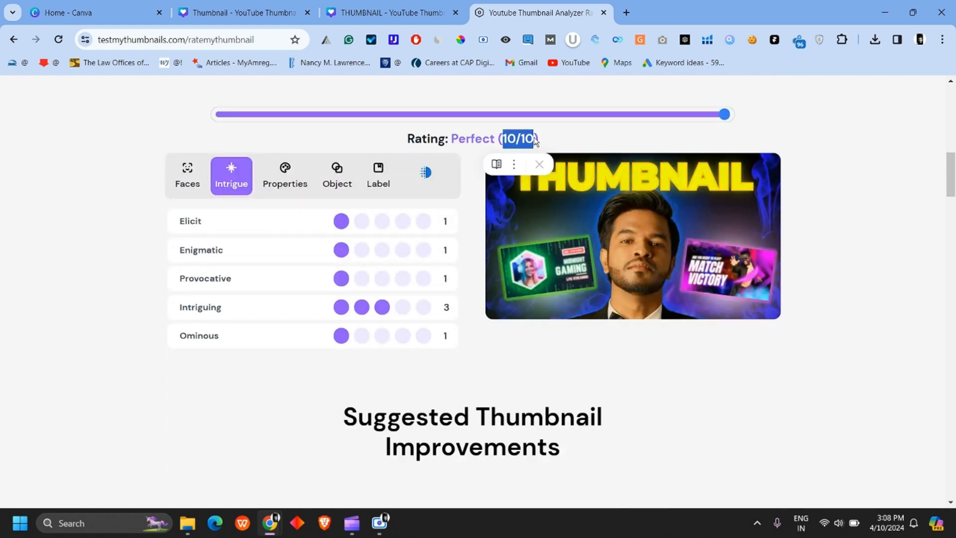